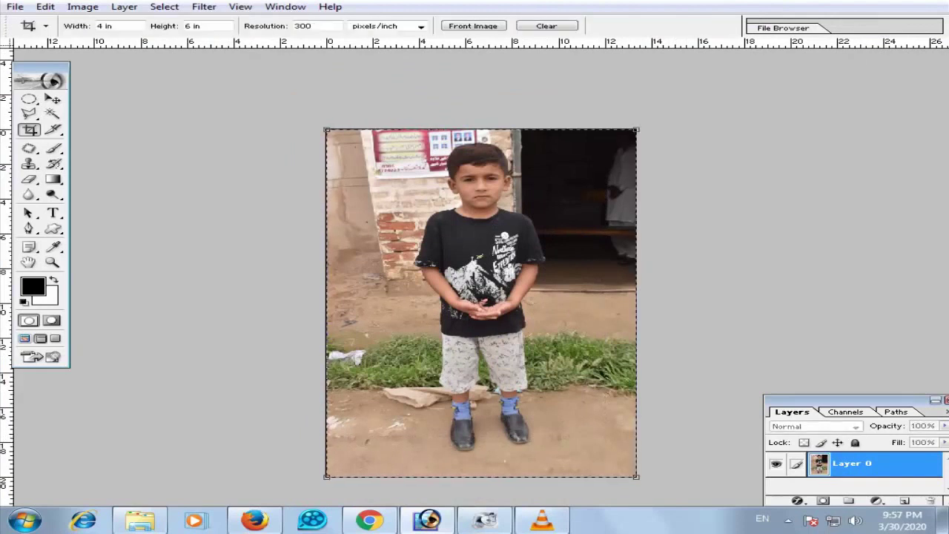
Start a lasso outline in the grass on the photo's left side and trace the boy's shorts up to the shirt hem
{"action": "key", "text": "ctrl+0"}
{"action": "key", "text": "Tab"}
{"action": "left_click", "coordinate": [165, 394]}
{"action": "scroll", "coordinate": [405, 368], "scroll_direction": "up", "scroll_amount": 3}
{"action": "left_click_drag", "start_coordinate": [454, 367], "coordinate": [454, 410]}
{"action": "key", "text": "ctrl+plus"}
{"action": "key", "text": "ctrl+plus"}
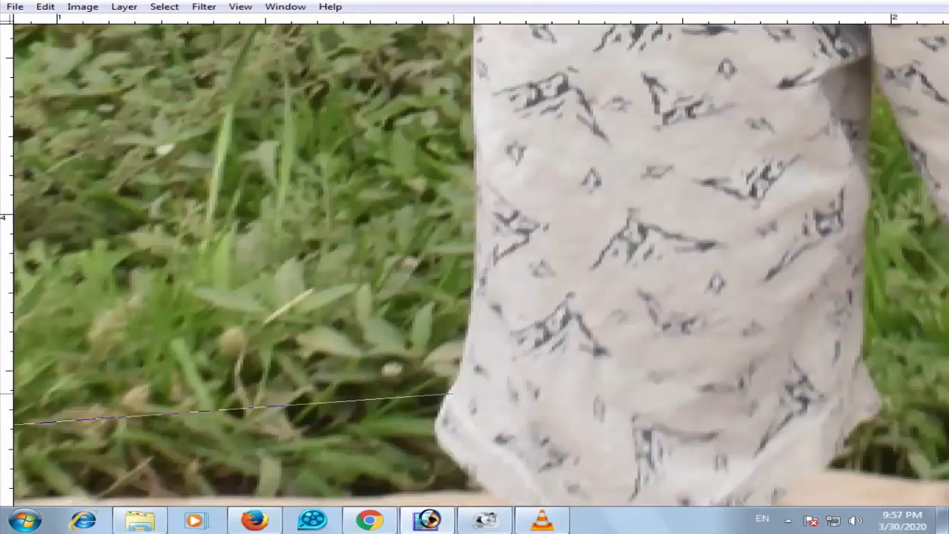
{"action": "left_click", "coordinate": [438, 413]}
{"action": "left_click", "coordinate": [460, 370]}
{"action": "left_click", "coordinate": [482, 269]}
{"action": "left_click", "coordinate": [473, 59]}
{"action": "left_click_drag", "start_coordinate": [473, 59], "coordinate": [433, 371]}
{"action": "left_click", "coordinate": [428, 219]}
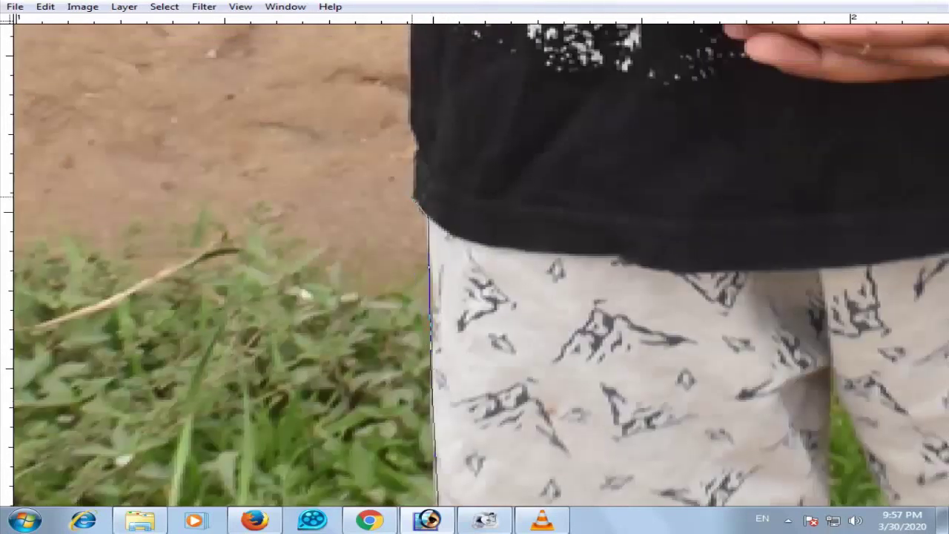
Continue the lasso outline up the shirt's side and along the outer edge of the boy's forearm on the photo's left
{"action": "left_click", "coordinate": [412, 53]}
{"action": "left_click_drag", "start_coordinate": [412, 54], "coordinate": [419, 349]}
{"action": "left_click", "coordinate": [425, 278]}
{"action": "left_click_drag", "start_coordinate": [416, 117], "coordinate": [455, 348]}
{"action": "left_click", "coordinate": [353, 242]}
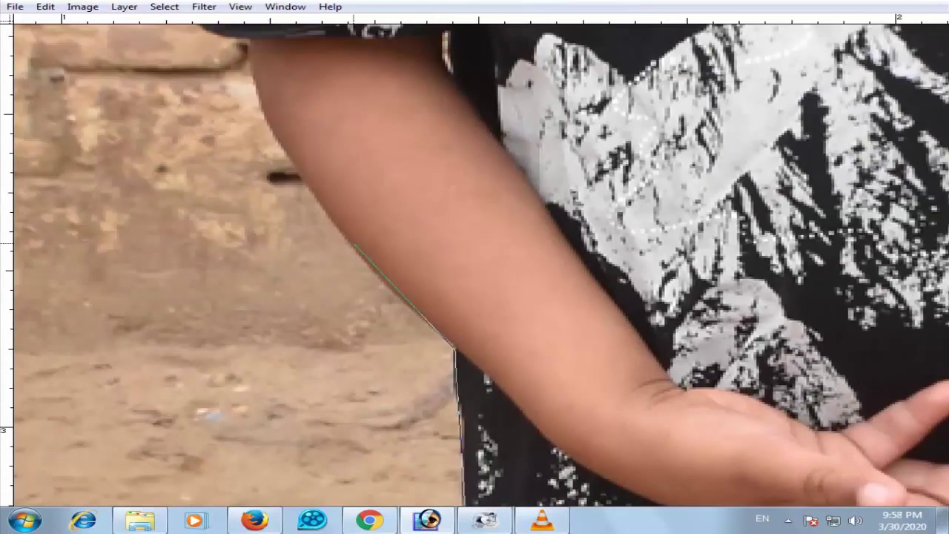
{"action": "left_click", "coordinate": [265, 115]}
Trace the lasso outline around the sleeve and over the shoulder to the base of the neck
{"action": "left_click_drag", "start_coordinate": [252, 40], "coordinate": [320, 287]}
{"action": "left_click_drag", "start_coordinate": [294, 212], "coordinate": [312, 169]}
{"action": "mouse_move", "coordinate": [326, 120]}
{"action": "left_mouse_down"}
{"action": "mouse_move", "coordinate": [329, 178]}
{"action": "mouse_move", "coordinate": [307, 169]}
{"action": "mouse_move", "coordinate": [353, 134]}
{"action": "mouse_move", "coordinate": [330, 74]}
{"action": "mouse_move", "coordinate": [339, 56]}
{"action": "mouse_move", "coordinate": [351, 159]}
{"action": "mouse_move", "coordinate": [339, 179]}
{"action": "mouse_move", "coordinate": [429, 106]}
{"action": "mouse_move", "coordinate": [479, 87]}
{"action": "left_mouse_up"}
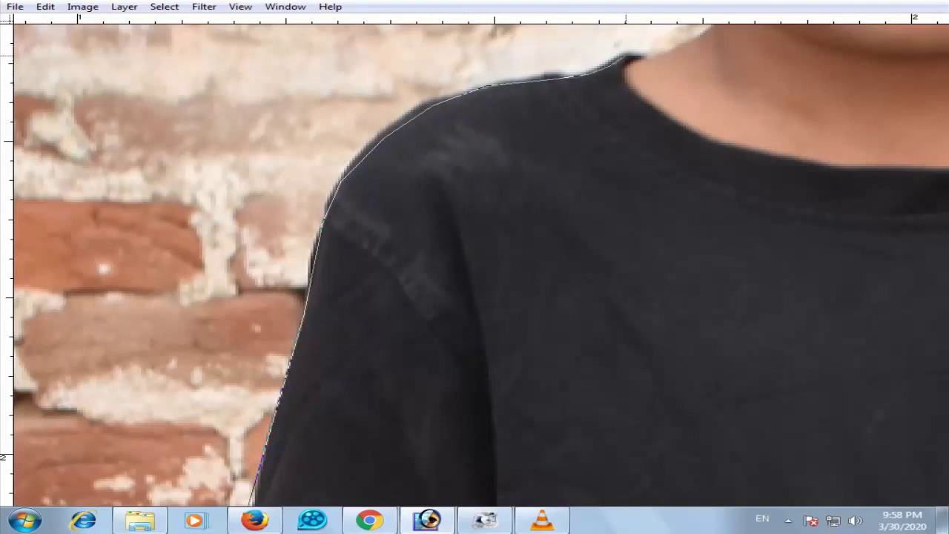
{"action": "mouse_move", "coordinate": [645, 56]}
{"action": "left_mouse_down"}
{"action": "mouse_move", "coordinate": [461, 212]}
{"action": "mouse_move", "coordinate": [386, 251]}
{"action": "left_mouse_up"}
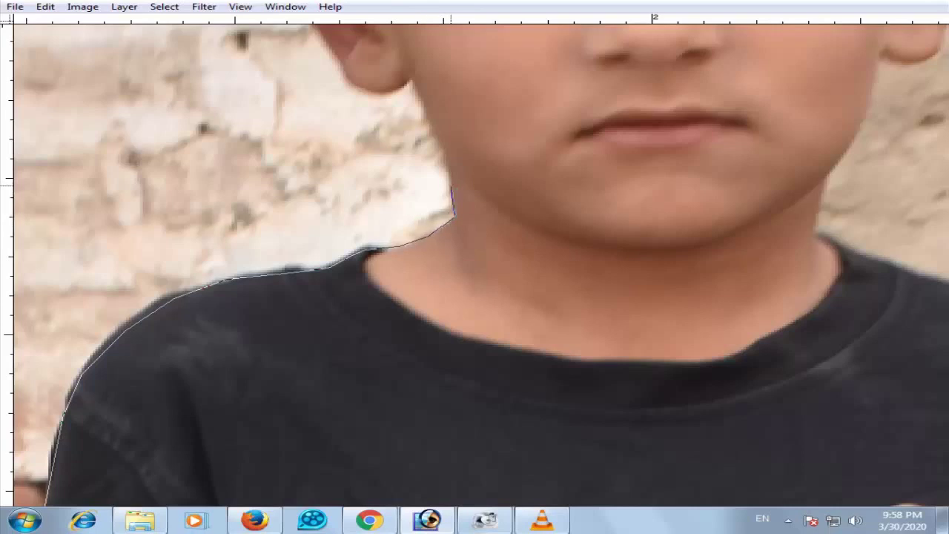
Extend the lasso outline up the neck and jaw and around the ear to the hair above it
{"action": "left_click_drag", "start_coordinate": [443, 152], "coordinate": [411, 82]}
{"action": "left_click_drag", "start_coordinate": [335, 54], "coordinate": [396, 317]}
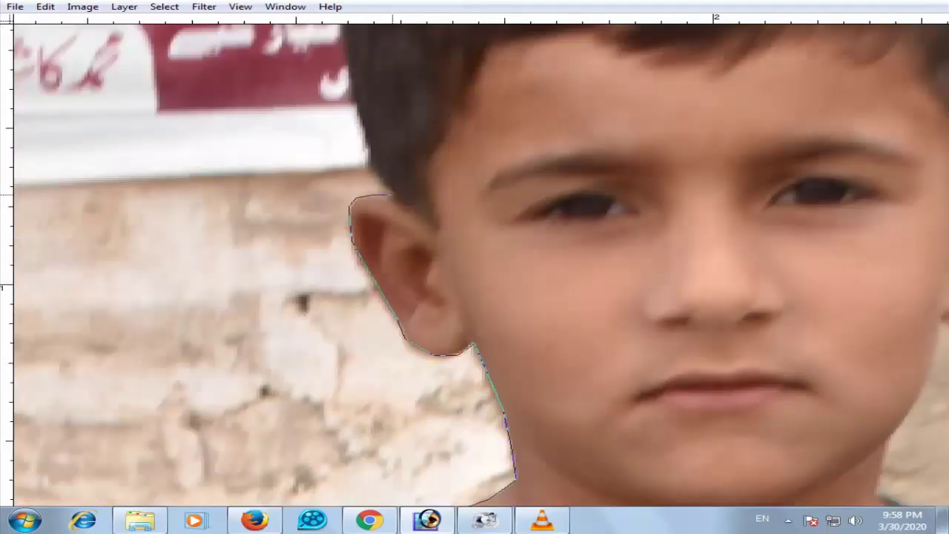
{"action": "left_click", "coordinate": [366, 131]}
{"action": "scroll", "coordinate": [388, 102], "scroll_direction": "down", "scroll_amount": 3}
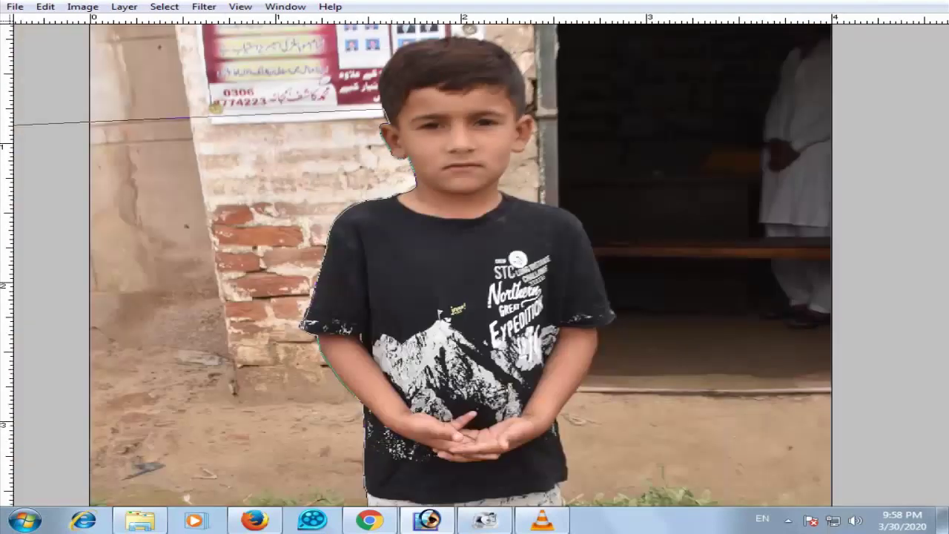
Close the outline around the background on the photo's left side, delete the enclosed area and clear the selection
{"action": "double_click", "coordinate": [17, 125]}
{"action": "key", "text": "Delete"}
{"action": "key", "text": "ctrl+d"}
{"action": "key", "text": "ctrl+s"}
{"action": "key", "text": "Escape"}
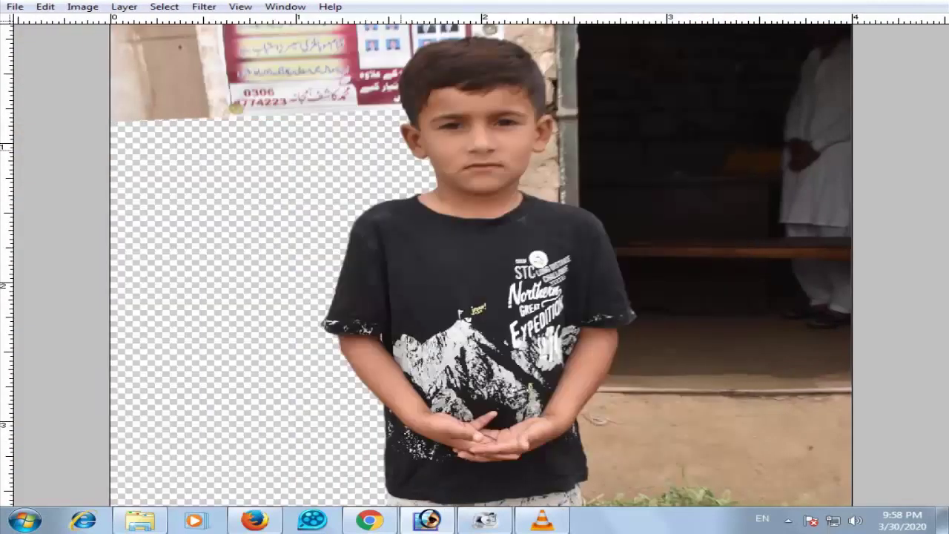
Start a new lasso outline in the cleared area and trace the hair from above the ear to the crown
{"action": "left_click", "coordinate": [298, 140]}
{"action": "scroll", "coordinate": [409, 111], "scroll_direction": "up", "scroll_amount": 5}
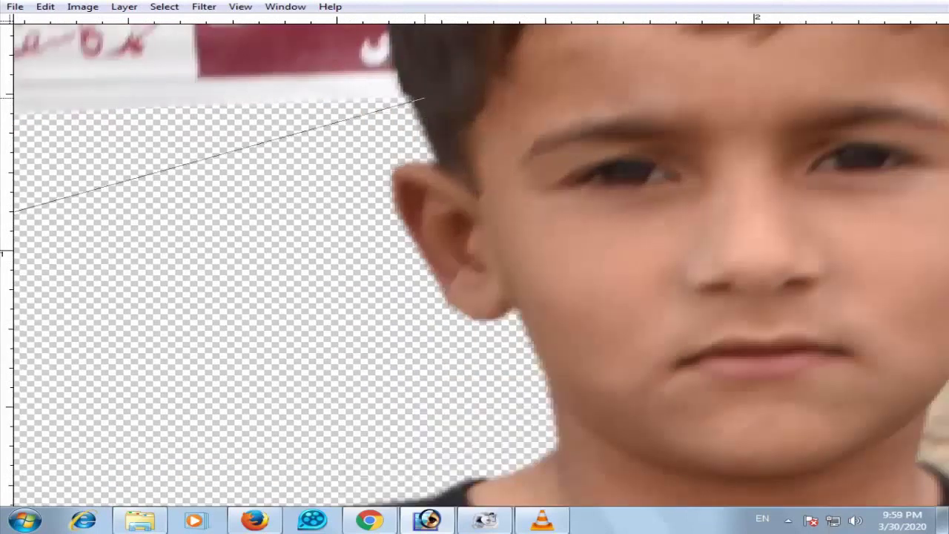
{"action": "left_click_drag", "start_coordinate": [424, 99], "coordinate": [382, 268]}
{"action": "left_click", "coordinate": [321, 311]}
{"action": "left_click", "coordinate": [369, 256]}
{"action": "left_click", "coordinate": [350, 148]}
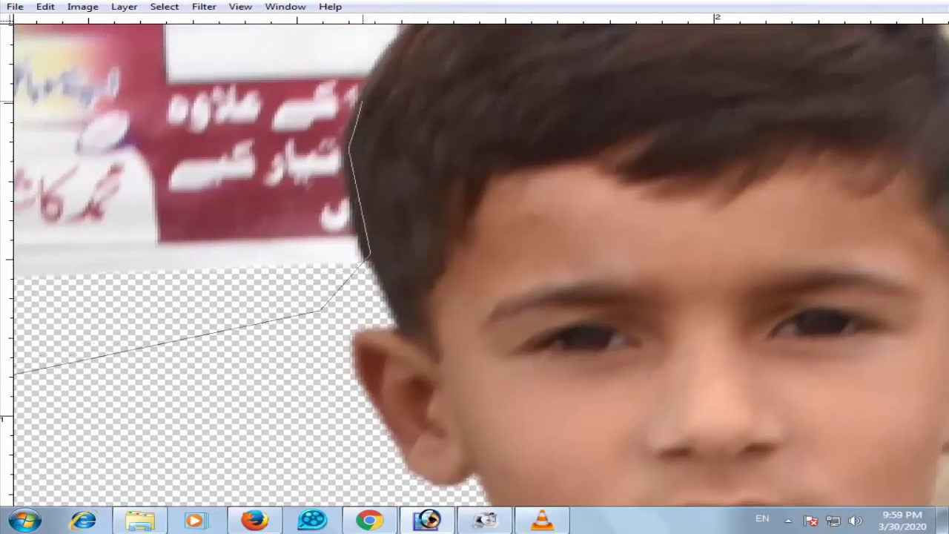
{"action": "left_click", "coordinate": [379, 76]}
{"action": "left_click_drag", "start_coordinate": [394, 49], "coordinate": [318, 227]}
{"action": "left_click", "coordinate": [347, 187]}
{"action": "left_click", "coordinate": [542, 128]}
{"action": "left_click", "coordinate": [571, 123]}
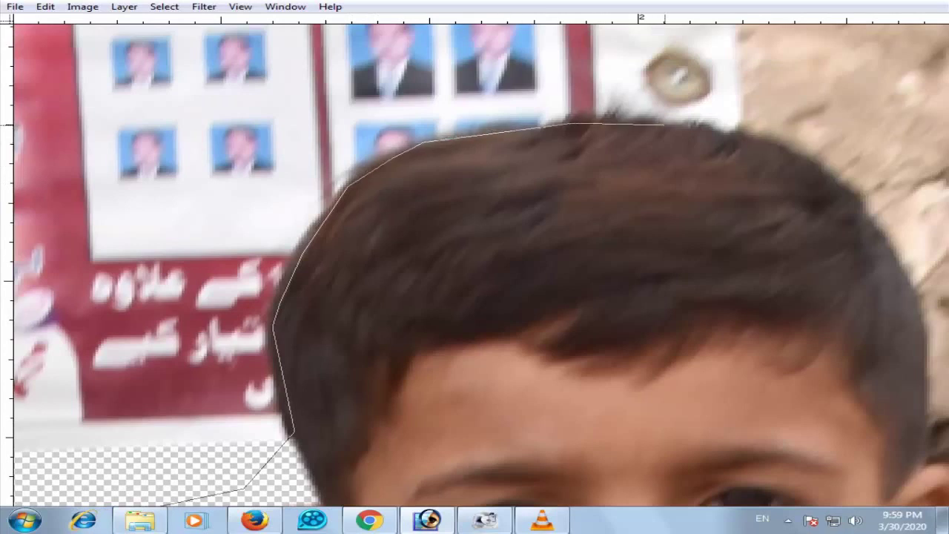
Continue the lasso outline from the crown down the other side of the hair to just above the ear
{"action": "left_click", "coordinate": [741, 135]}
{"action": "left_click", "coordinate": [863, 208]}
{"action": "left_click", "coordinate": [911, 280]}
{"action": "mouse_move", "coordinate": [896, 262]}
{"action": "left_mouse_down"}
{"action": "mouse_move", "coordinate": [548, 111]}
{"action": "mouse_move", "coordinate": [584, 149]}
{"action": "left_mouse_up"}
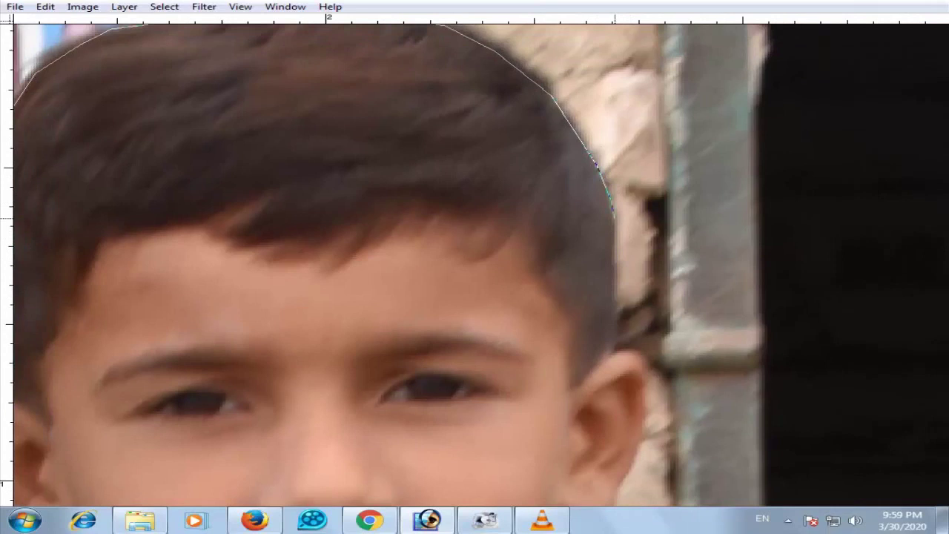
{"action": "left_click", "coordinate": [614, 327]}
Close the outline beyond the photo's upper edge and delete the enclosed background around the head
{"action": "scroll", "coordinate": [603, 303], "scroll_direction": "down", "scroll_amount": 3}
{"action": "left_click", "coordinate": [805, 144]}
{"action": "left_click", "coordinate": [111, 134]}
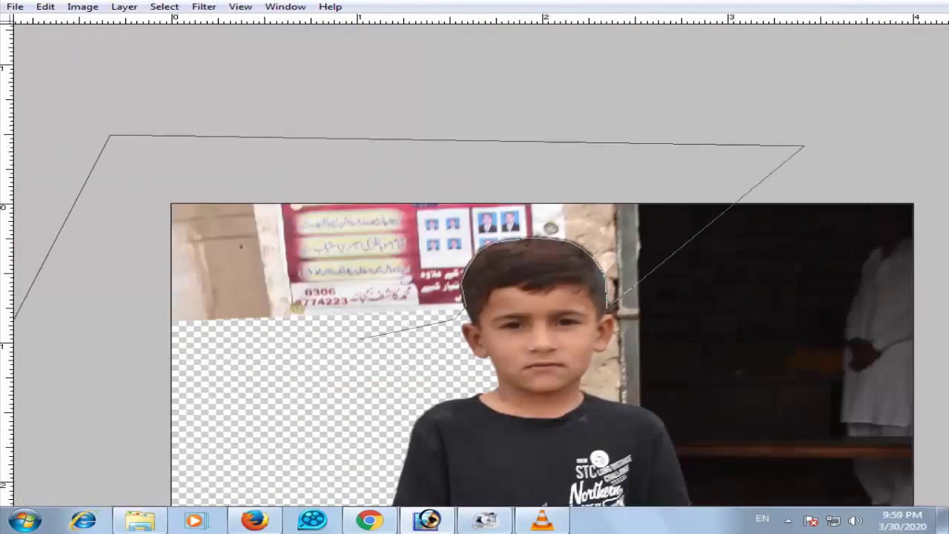
{"action": "left_click", "coordinate": [16, 372]}
{"action": "double_click", "coordinate": [186, 347]}
{"action": "key", "text": "Delete"}
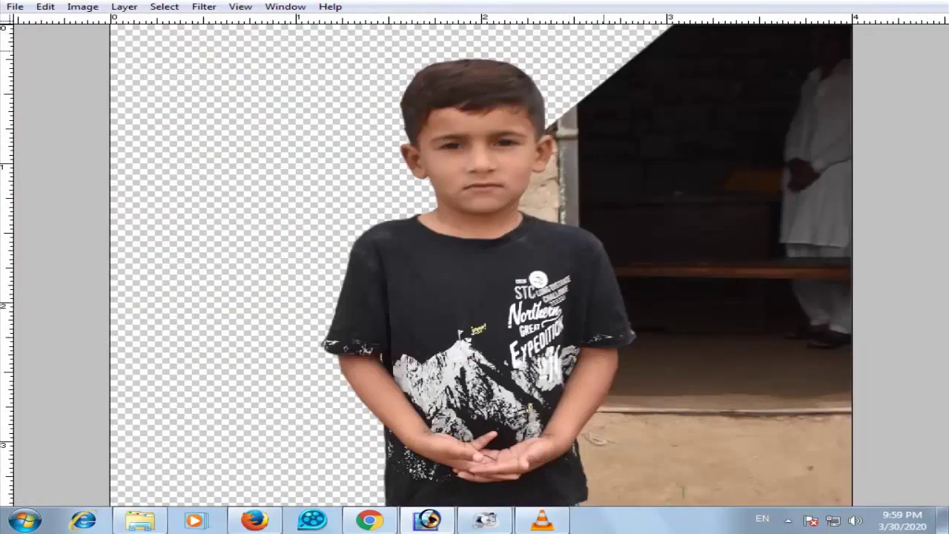
Begin another lasso outline beside the hair and trace around the ear, jaw and neck on the photo's right side
{"action": "left_click", "coordinate": [603, 50]}
{"action": "scroll", "coordinate": [556, 116], "scroll_direction": "up", "scroll_amount": 3}
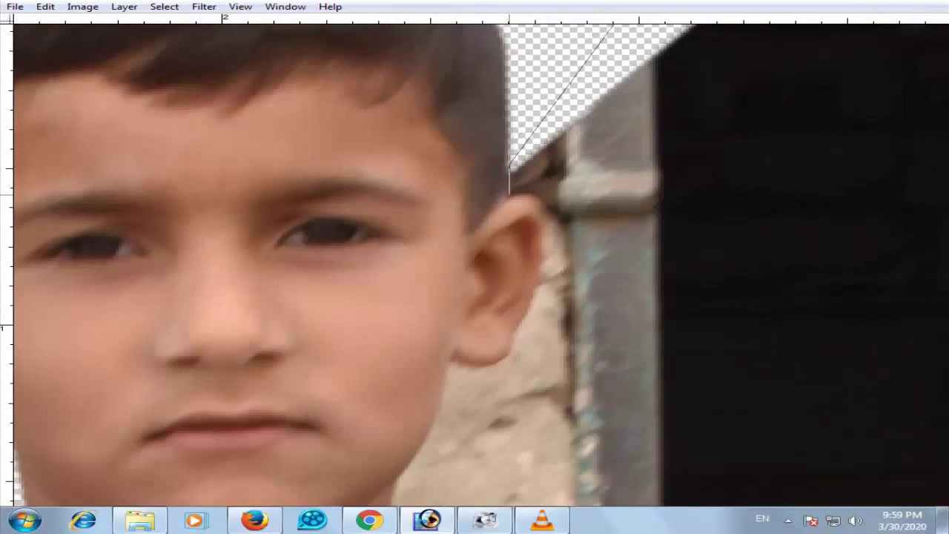
{"action": "left_click", "coordinate": [546, 252]}
{"action": "left_click", "coordinate": [421, 446]}
{"action": "left_click_drag", "start_coordinate": [450, 430], "coordinate": [501, 262]}
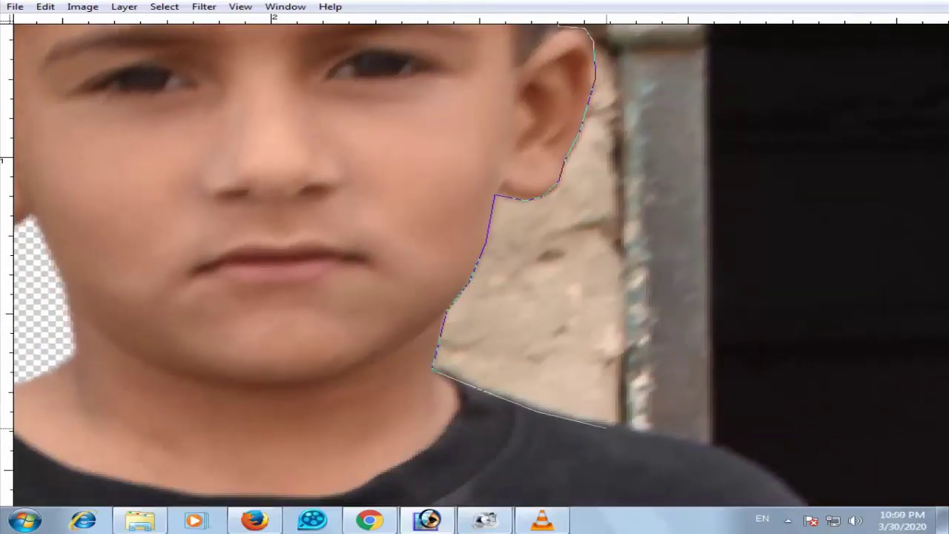
Trace the lasso outline over the shoulder, sleeve, arm and shirt down to the lower hem of the shorts
{"action": "left_click_drag", "start_coordinate": [771, 462], "coordinate": [561, 220]}
{"action": "scroll", "coordinate": [536, 207], "scroll_direction": "down", "scroll_amount": 1}
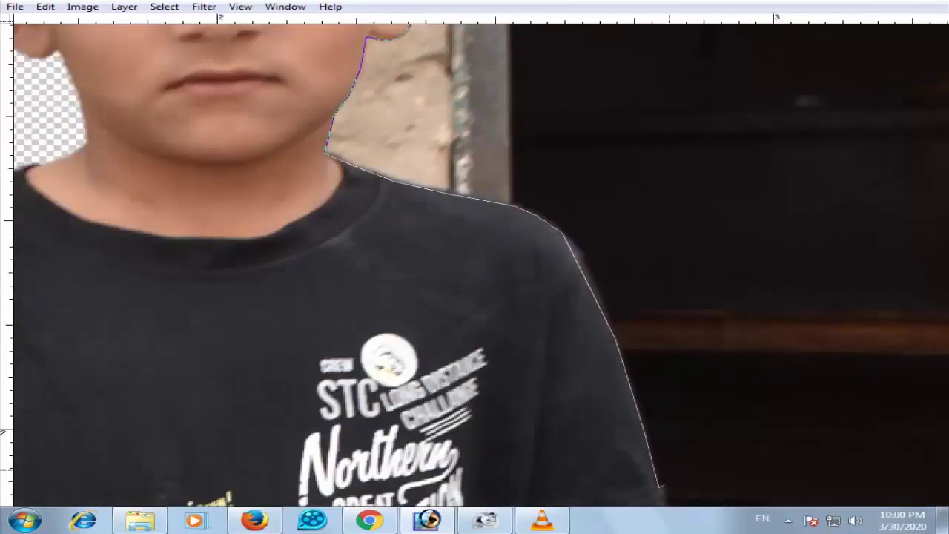
{"action": "left_click_drag", "start_coordinate": [669, 469], "coordinate": [589, 198]}
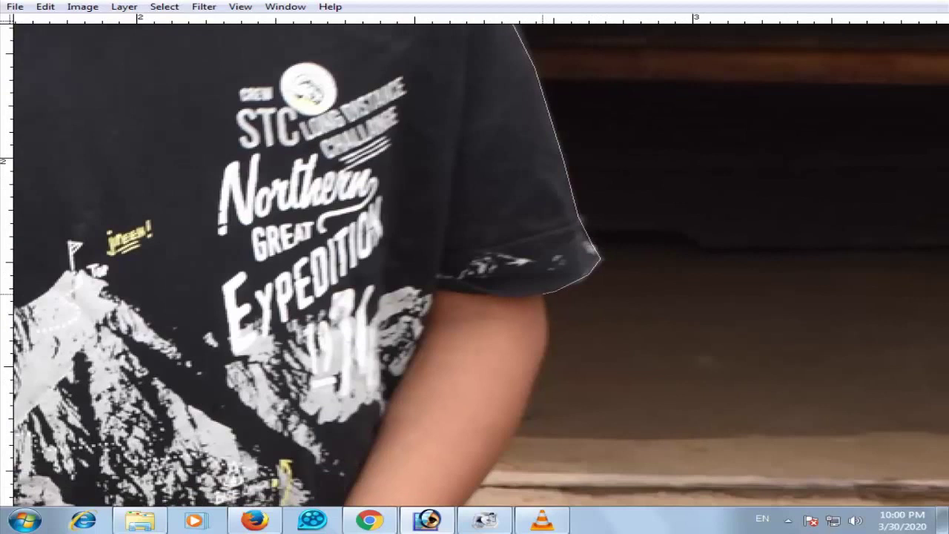
{"action": "left_click_drag", "start_coordinate": [513, 434], "coordinate": [637, 131]}
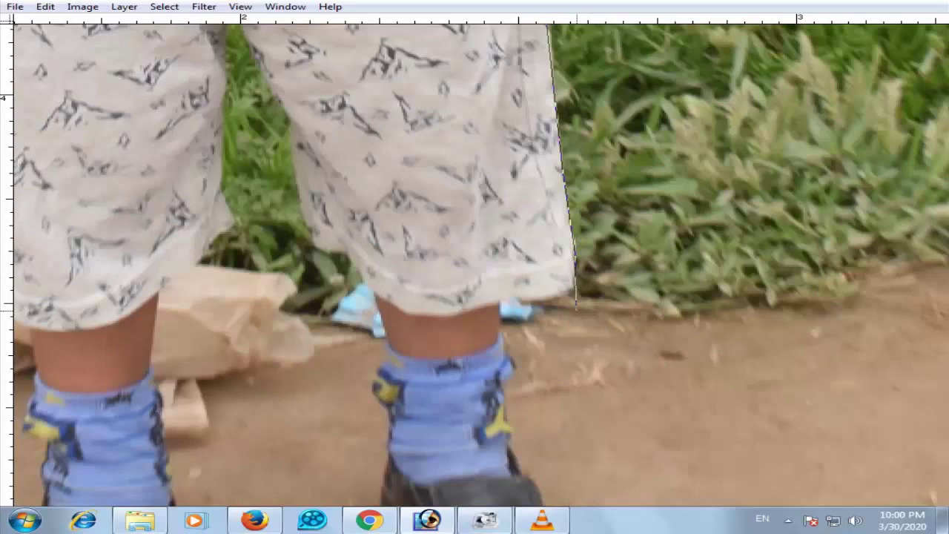
Close the outline around the background on the photo's right side and delete the enclosed area
{"action": "scroll", "coordinate": [576, 309], "scroll_direction": "down", "scroll_amount": 5}
{"action": "double_click", "coordinate": [668, 31]}
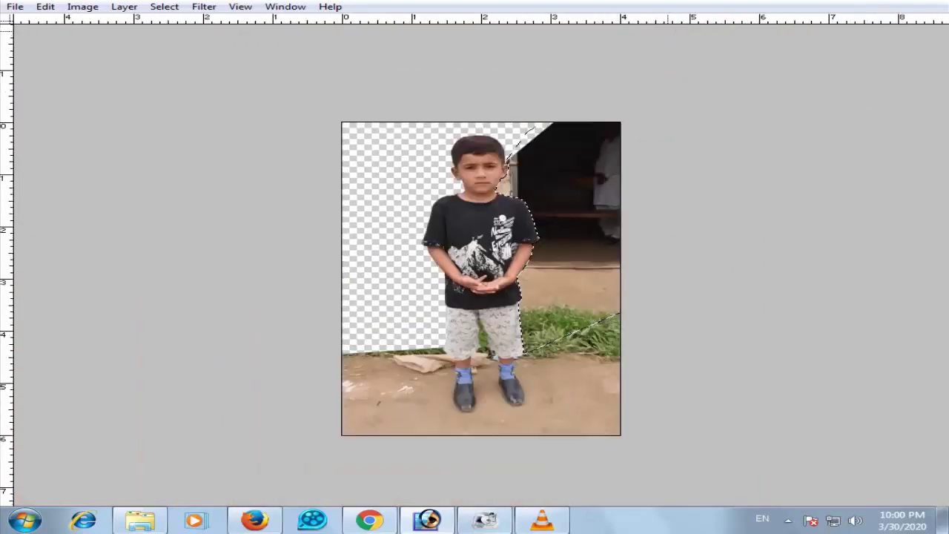
{"action": "key", "text": "Delete"}
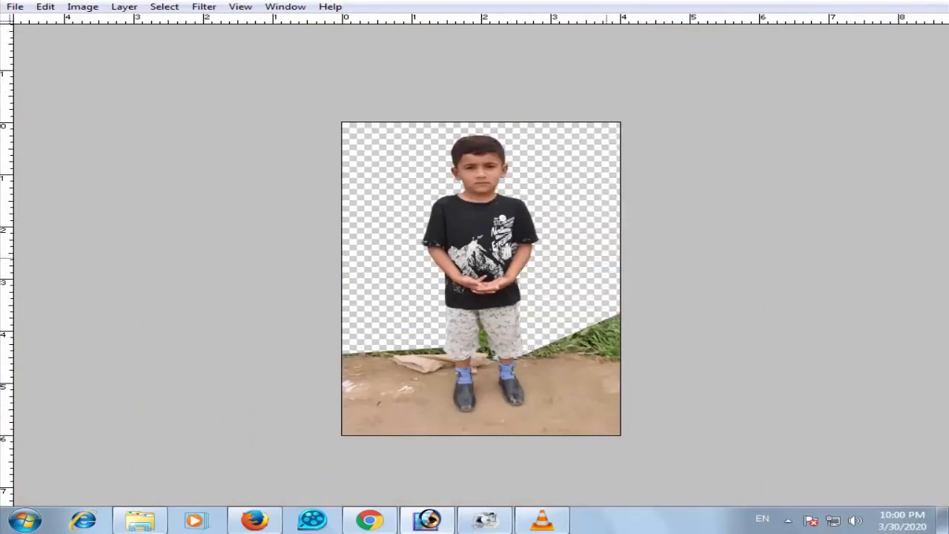
Start a lasso outline in the cleared area beside the shorts and trace the hem, bare leg and sock to the shoe
{"action": "key", "text": "ctrl+plus"}
{"action": "key", "text": "ctrl+plus"}
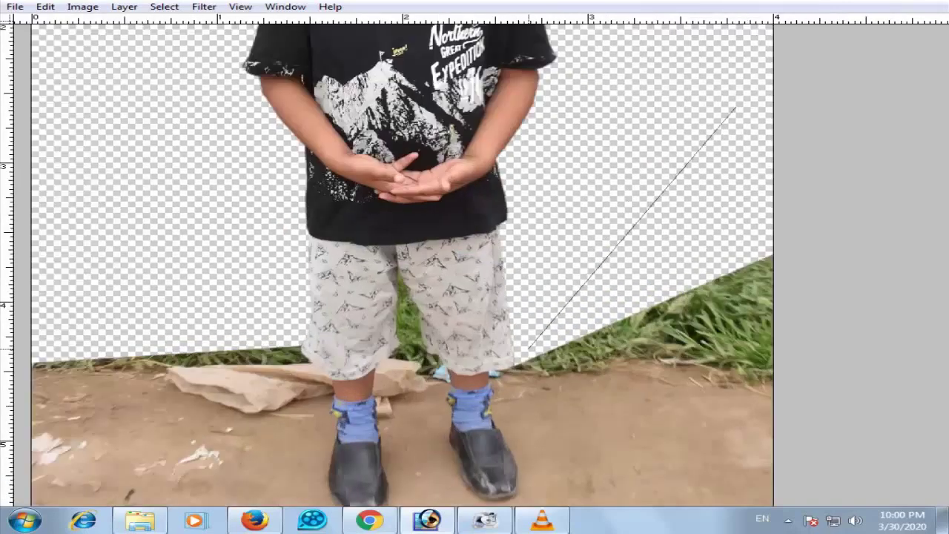
{"action": "key", "text": "ctrl+plus"}
{"action": "key", "text": "ctrl+plus"}
{"action": "key", "text": "ctrl+plus"}
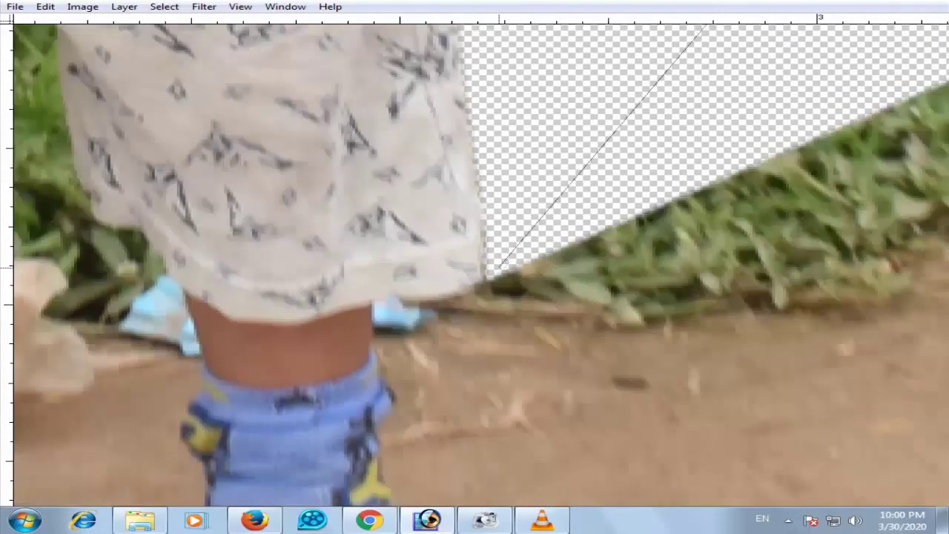
{"action": "left_click", "coordinate": [497, 267]}
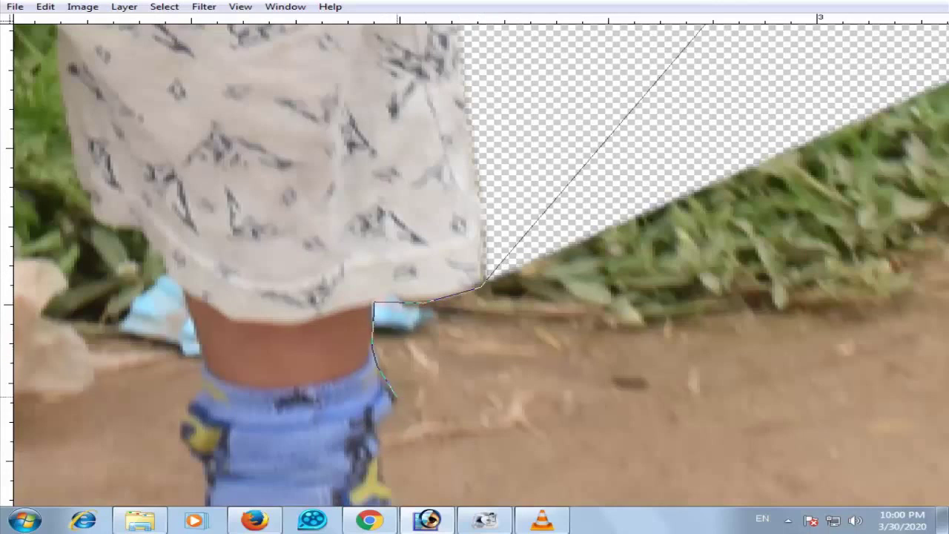
{"action": "left_click_drag", "start_coordinate": [390, 448], "coordinate": [440, 261]}
{"action": "left_click", "coordinate": [475, 401]}
Trace the lasso outline around the shoe on the photo's right and along both inner legs to the other shoe
{"action": "left_click_drag", "start_coordinate": [508, 450], "coordinate": [486, 198]}
{"action": "left_click", "coordinate": [518, 270]}
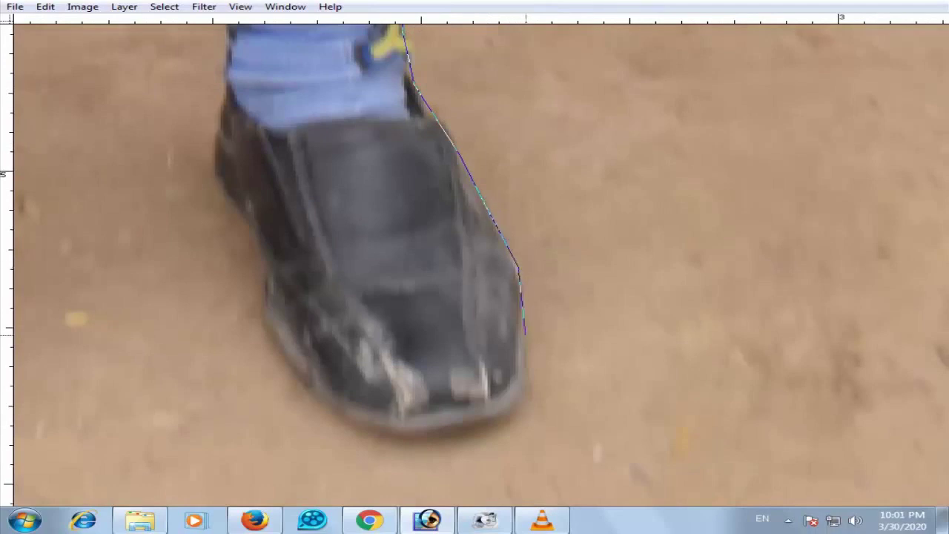
{"action": "left_click", "coordinate": [412, 433]}
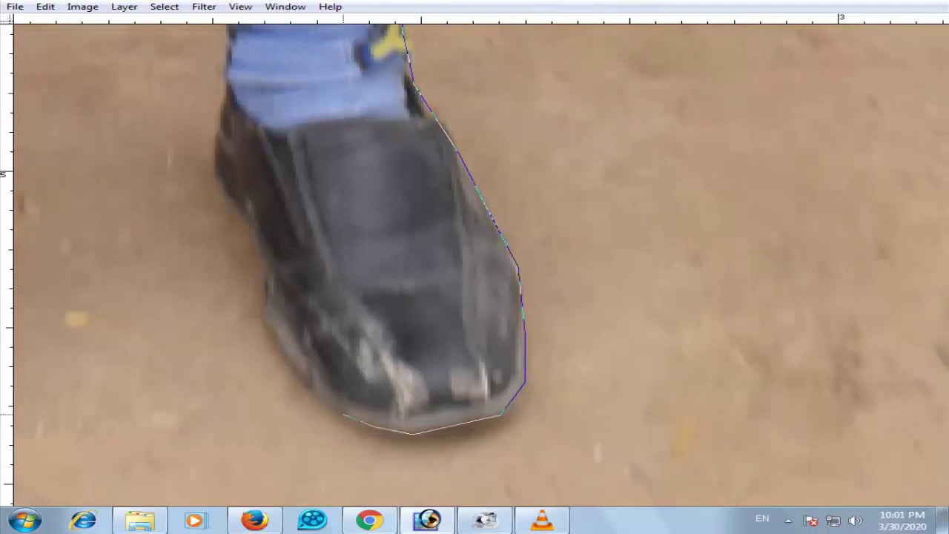
{"action": "left_click", "coordinate": [306, 381]}
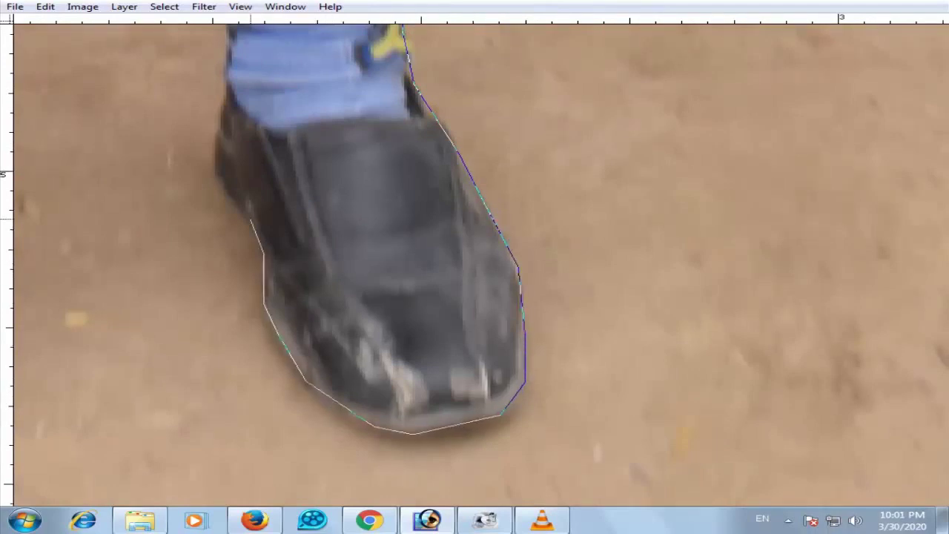
{"action": "left_click_drag", "start_coordinate": [225, 85], "coordinate": [223, 233]}
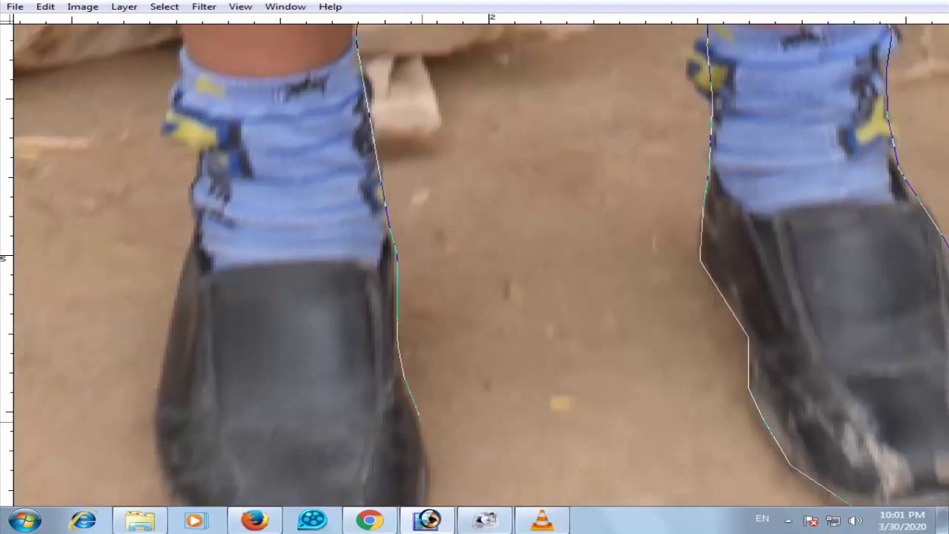
Trace the lasso outline around the second shoe and up the outer sock and leg to the shorts hem
{"action": "left_click", "coordinate": [431, 484]}
{"action": "left_click_drag", "start_coordinate": [431, 483], "coordinate": [453, 329]}
{"action": "scroll", "coordinate": [454, 252], "scroll_direction": "down", "scroll_amount": 1}
{"action": "scroll", "coordinate": [426, 334], "scroll_direction": "up", "scroll_amount": 1}
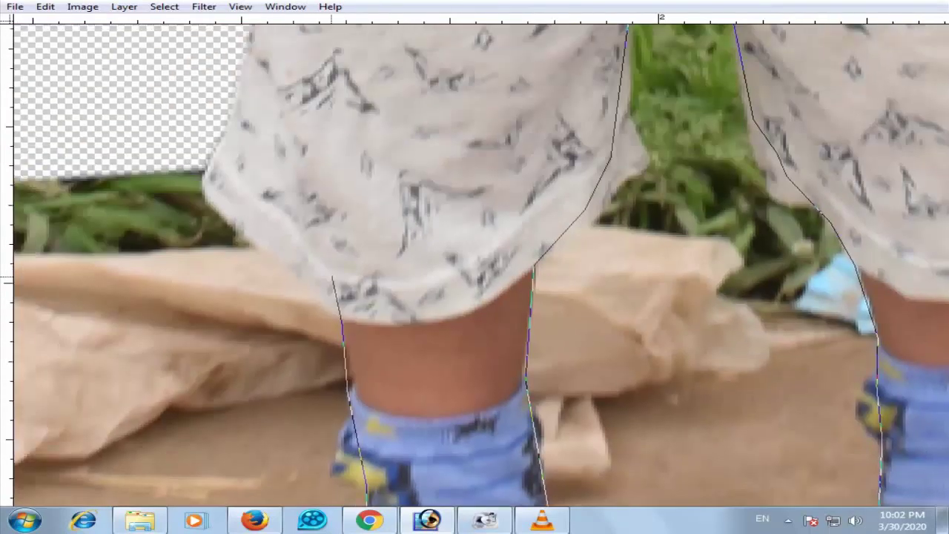
Extend the outline past the shorts into the cleared area and close it around the remaining ground background
{"action": "left_click", "coordinate": [229, 122]}
{"action": "scroll", "coordinate": [273, 76], "scroll_direction": "down", "scroll_amount": 6}
{"action": "left_click", "coordinate": [89, 54]}
{"action": "left_click", "coordinate": [89, 186]}
{"action": "left_click", "coordinate": [530, 286]}
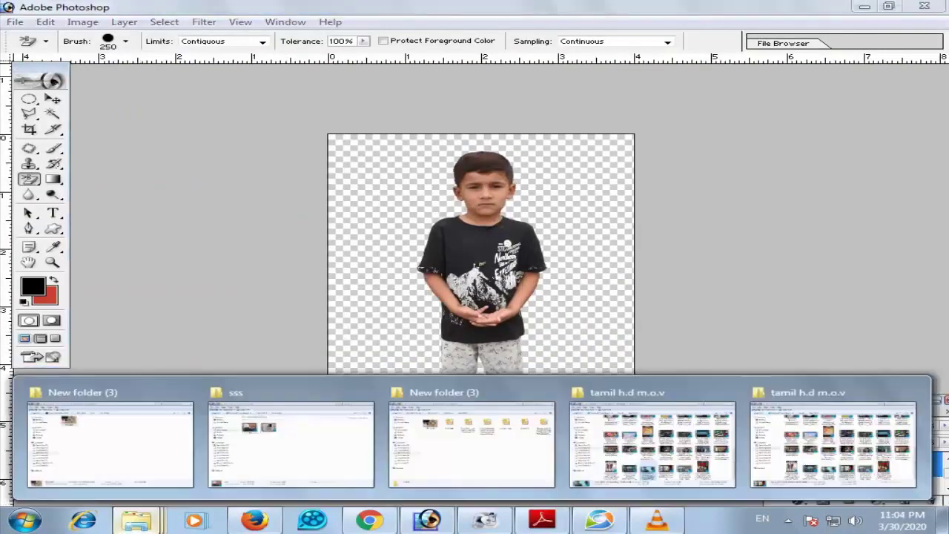
Switch to Windows Explorer, open New folder (3) in the pending folder, and bring the burning-rose flame PSD into Photoshop
{"action": "right_click", "coordinate": [137, 520]}
{"action": "left_click", "coordinate": [98, 482]}
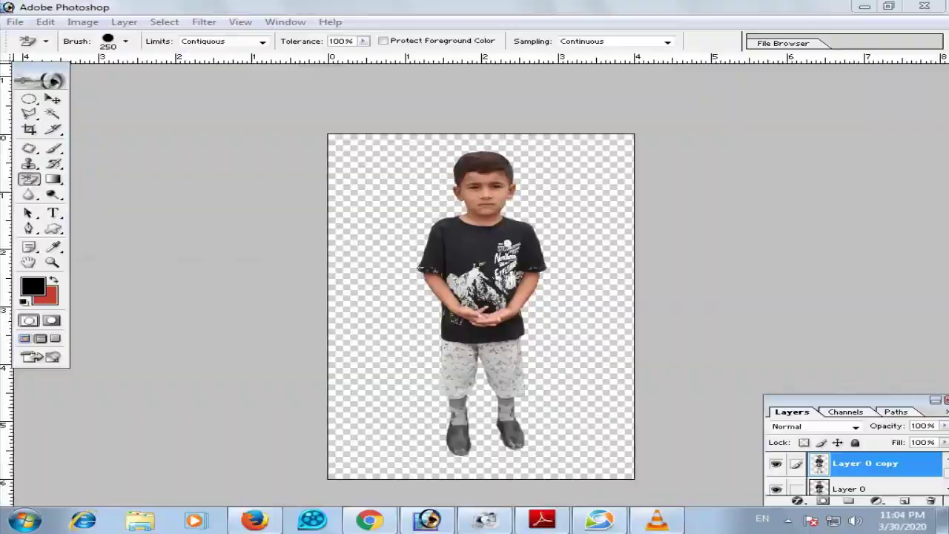
{"action": "left_click", "coordinate": [945, 520]}
{"action": "double_click", "coordinate": [903, 104]}
{"action": "double_click", "coordinate": [575, 160]}
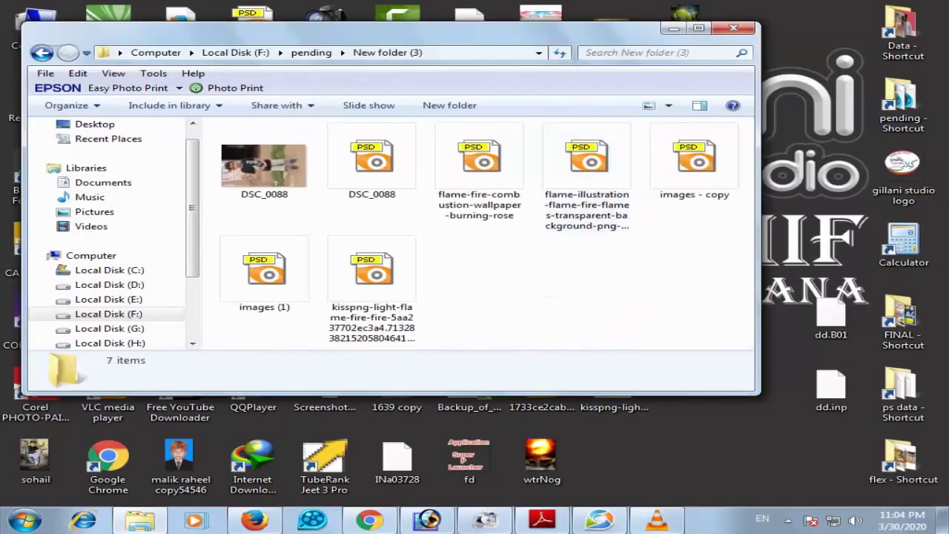
{"action": "left_click", "coordinate": [697, 27]}
{"action": "left_click_drag", "start_coordinate": [453, 141], "coordinate": [445, 297]}
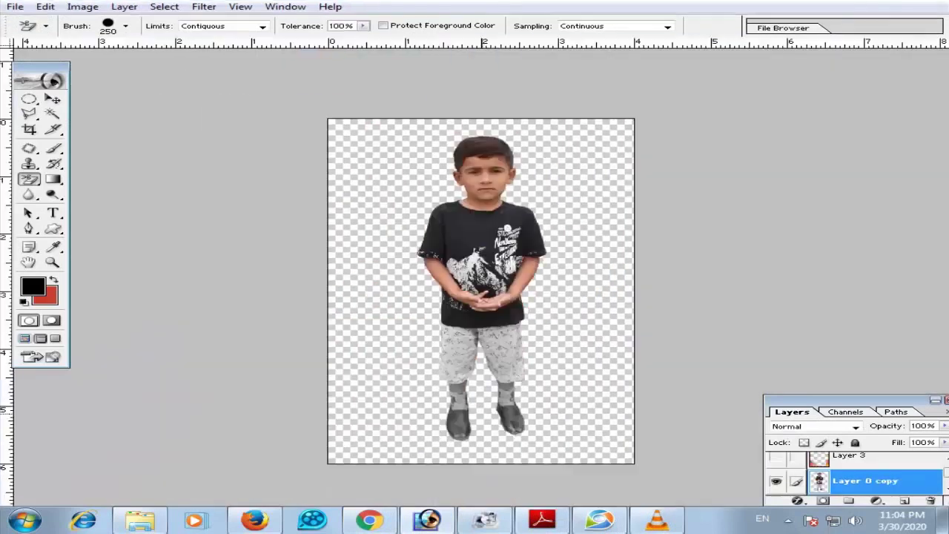
Paste the burning-rose flame as a new layer over the boy's legs and scale it down to about shoe size
{"action": "key", "text": "ctrl+v"}
{"action": "key", "text": "v"}
{"action": "left_click_drag", "start_coordinate": [481, 195], "coordinate": [456, 201]}
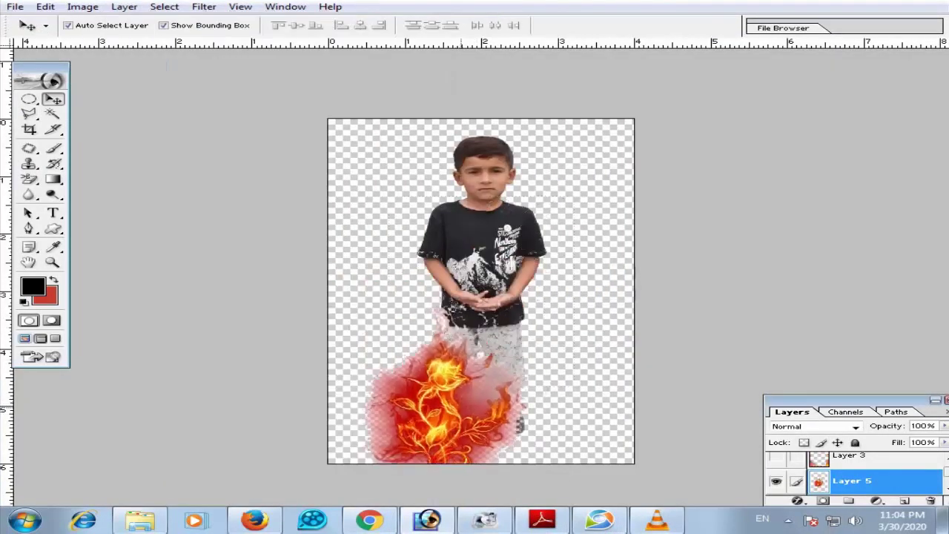
{"action": "left_click_drag", "start_coordinate": [461, 386], "coordinate": [470, 378]}
{"action": "left_click_drag", "start_coordinate": [556, 287], "coordinate": [450, 396]}
{"action": "key", "text": "Return"}
Position the scaled flame over the shoe and sock on the image's left and set its layer opacity to 50%
{"action": "left_click_drag", "start_coordinate": [398, 436], "coordinate": [447, 415]}
{"action": "key", "text": "5"}
{"action": "key", "text": "Right"}
{"action": "key", "text": "Right"}
{"action": "key", "text": "Right"}
{"action": "key", "text": "Right"}
{"action": "key", "text": "Right"}
{"action": "key", "text": "Right"}
{"action": "key", "text": "Right"}
{"action": "key", "text": "Up"}
{"action": "key", "text": "Up"}
{"action": "key", "text": "Up"}
{"action": "key", "text": "Up"}
{"action": "key", "text": "Up"}
{"action": "key", "text": "Up"}
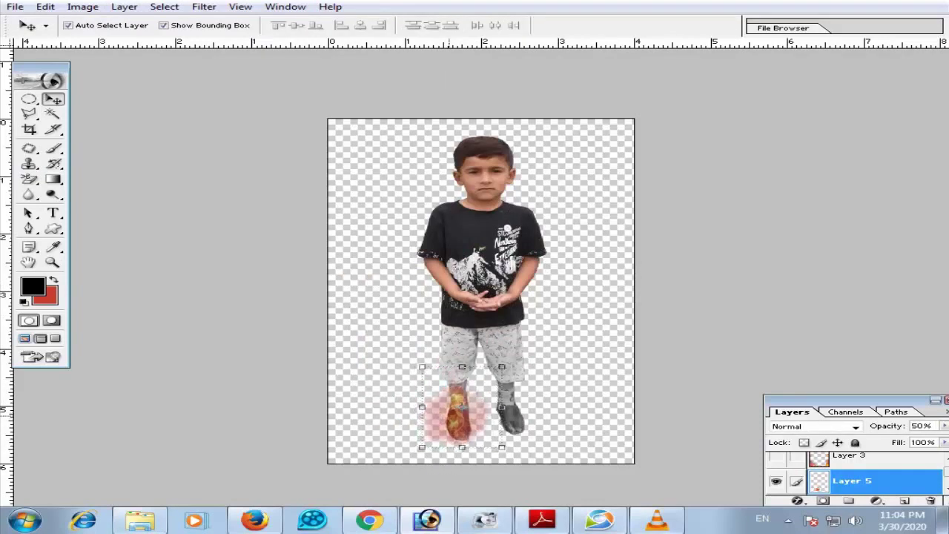
Duplicate the shoe flame over the boy's other shoe and set the opacity of both flame layers to 70%
{"action": "left_click_drag", "start_coordinate": [464, 404], "coordinate": [517, 404]}
{"action": "key", "text": "7"}
{"action": "left_click", "coordinate": [464, 405]}
{"action": "key", "text": "7"}
Switch to Windows Explorer, bring the flame-illustration PSD in as a new layer, and enlarge it across the full width of the lower canvas
{"action": "left_click", "coordinate": [139, 520]}
{"action": "left_click_drag", "start_coordinate": [565, 138], "coordinate": [444, 445]}
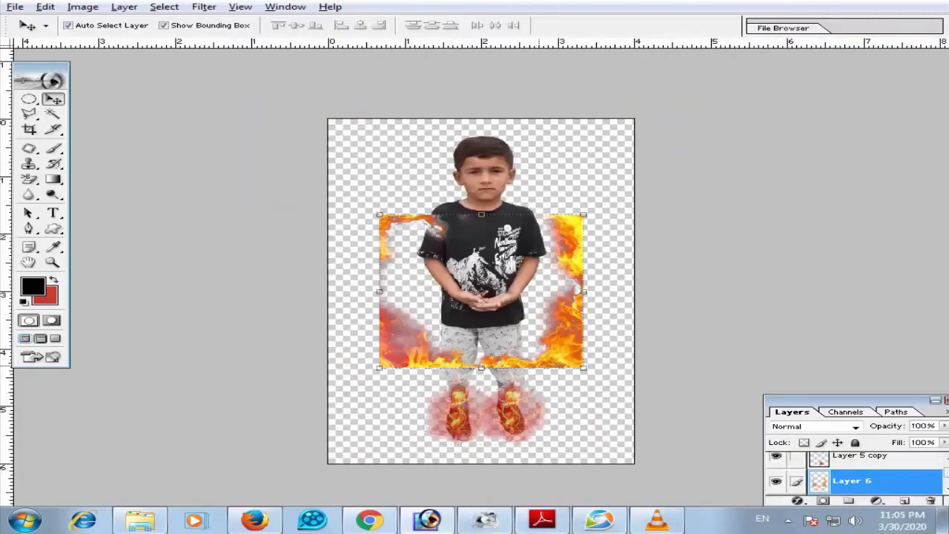
{"action": "left_click_drag", "start_coordinate": [481, 290], "coordinate": [430, 386]}
{"action": "key", "text": "ctrl+t"}
{"action": "left_click_drag", "start_coordinate": [533, 310], "coordinate": [646, 224]}
{"action": "key", "text": "Return"}
Select the upper band of the flame frame with a wide feathered ellipse, delete it, and deselect
{"action": "key", "text": "m"}
{"action": "left_click_drag", "start_coordinate": [241, 207], "coordinate": [794, 264]}
{"action": "key", "text": "ctrl+alt+d"}
{"action": "key", "text": "Return"}
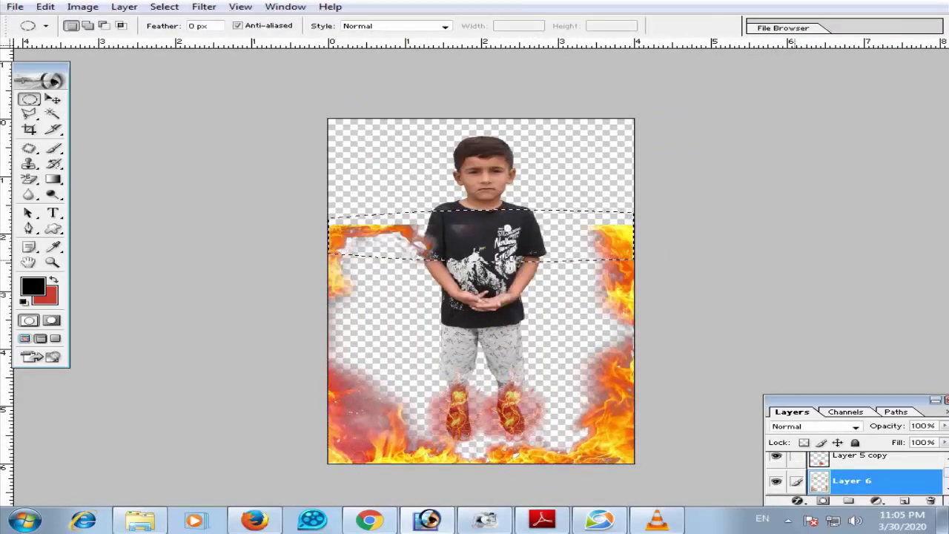
{"action": "key", "text": "ctrl+alt+d"}
{"action": "key", "text": "Return"}
{"action": "key", "text": "Delete"}
{"action": "key", "text": "ctrl+d"}
Bring the images - copy PSD in from Windows Explorer as a new layer and scale it along the canvas's lower-left edge
{"action": "key", "text": "alt+Tab"}
{"action": "left_click_drag", "start_coordinate": [670, 134], "coordinate": [427, 519]}
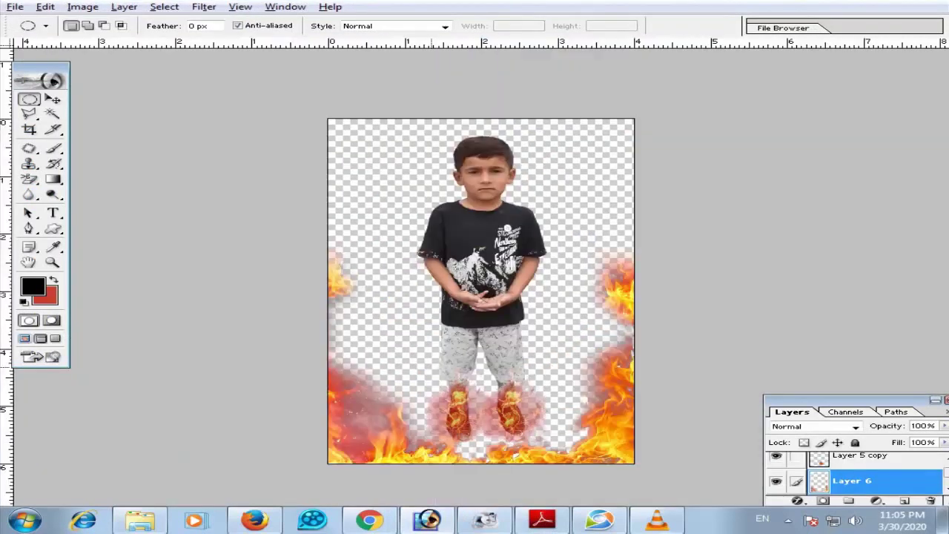
{"action": "key", "text": "ctrl+v"}
{"action": "key", "text": "v"}
{"action": "left_click_drag", "start_coordinate": [480, 295], "coordinate": [498, 383]}
{"action": "key", "text": "ctrl+t"}
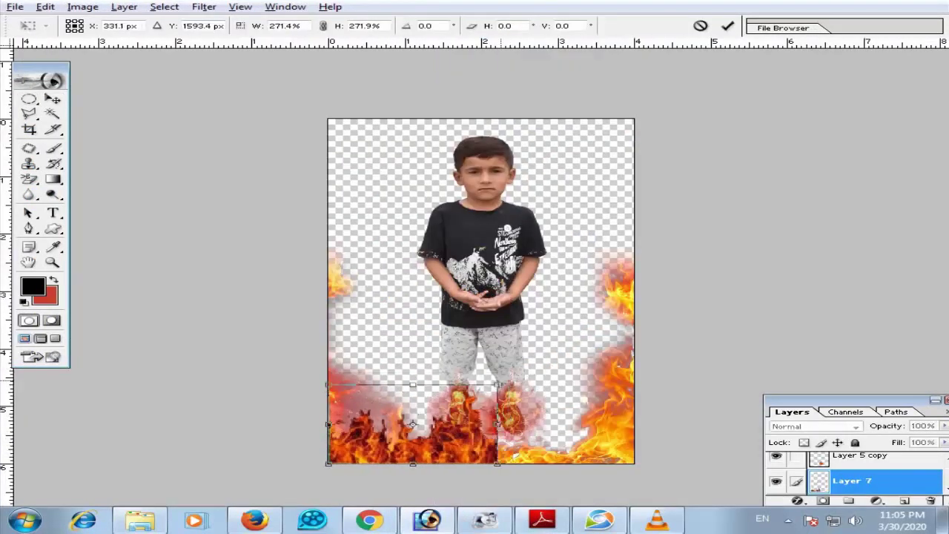
{"action": "key", "text": "Return"}
Duplicate the low flame strip onto the other half of the canvas's lower edge and flip the copy horizontally
{"action": "left_click_drag", "start_coordinate": [455, 447], "coordinate": [601, 438]}
{"action": "key", "text": "alt+e"}
{"action": "key", "text": "a"}
{"action": "key", "text": "h"}
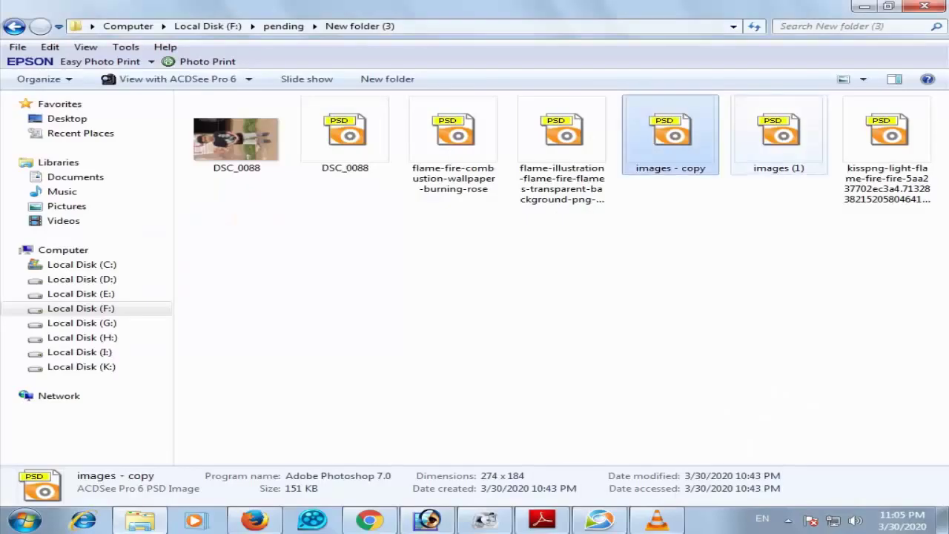
Bring the images (1) flame-arc PSD in from Windows Explorer as a new layer and stretch it across the canvas at leg height
{"action": "left_click_drag", "start_coordinate": [777, 134], "coordinate": [418, 287]}
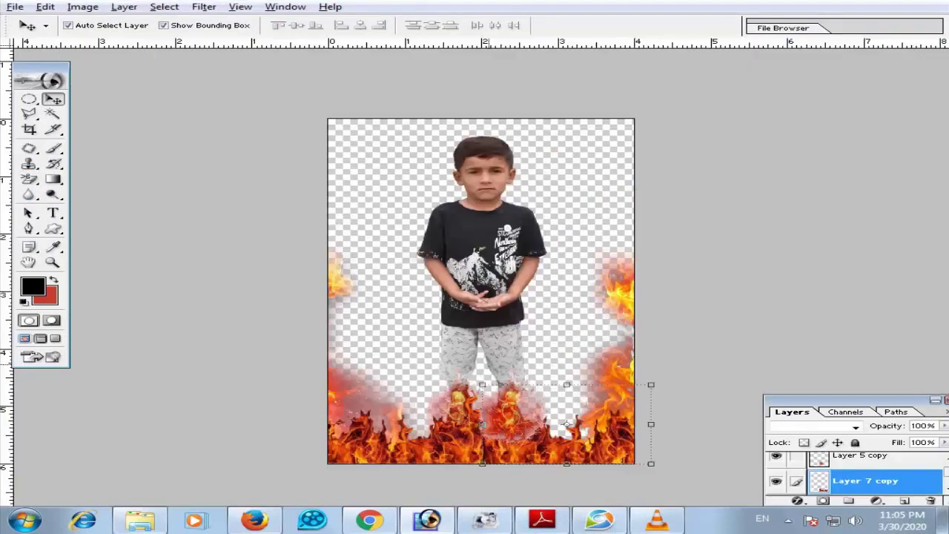
{"action": "key", "text": "ctrl+v"}
{"action": "left_click_drag", "start_coordinate": [482, 296], "coordinate": [400, 359]}
{"action": "left_click_drag", "start_coordinate": [460, 384], "coordinate": [635, 339]}
{"action": "key", "text": "Return"}
Erase the flame arc's tips, hard lower edge and middle with feathered selections, keeping only soft flames at both sides
{"action": "key", "text": "m"}
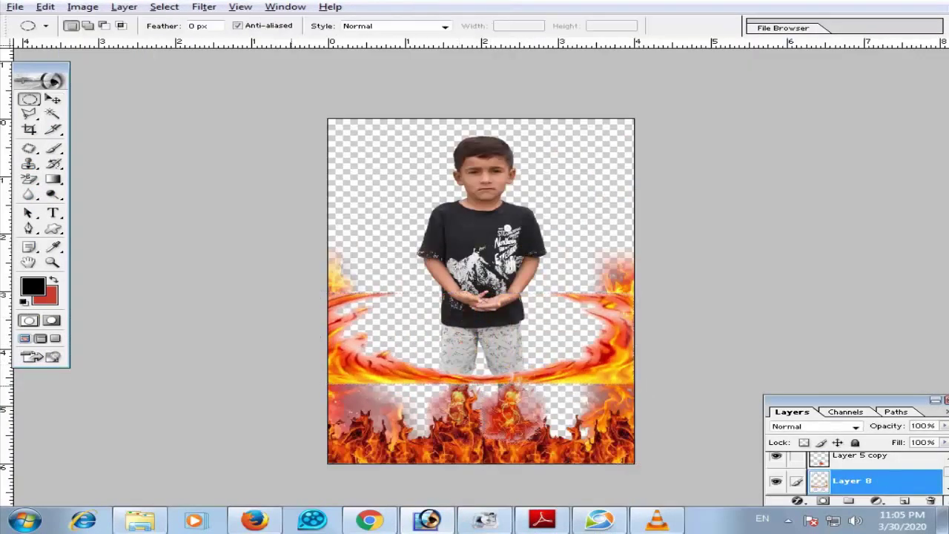
{"action": "key", "text": "ctrl+alt+d"}
{"action": "key", "text": "Return"}
{"action": "key", "text": "Delete"}
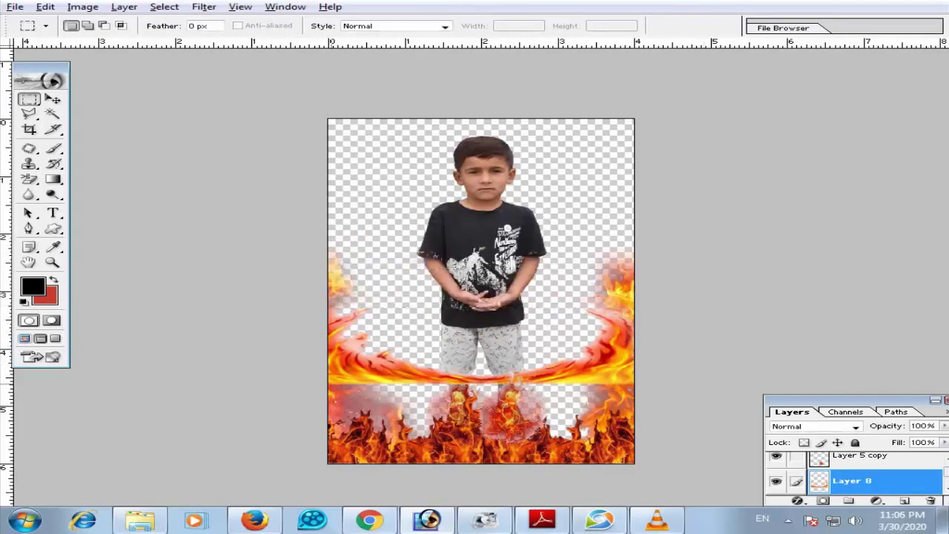
{"action": "key", "text": "Delete"}
{"action": "key", "text": "Delete"}
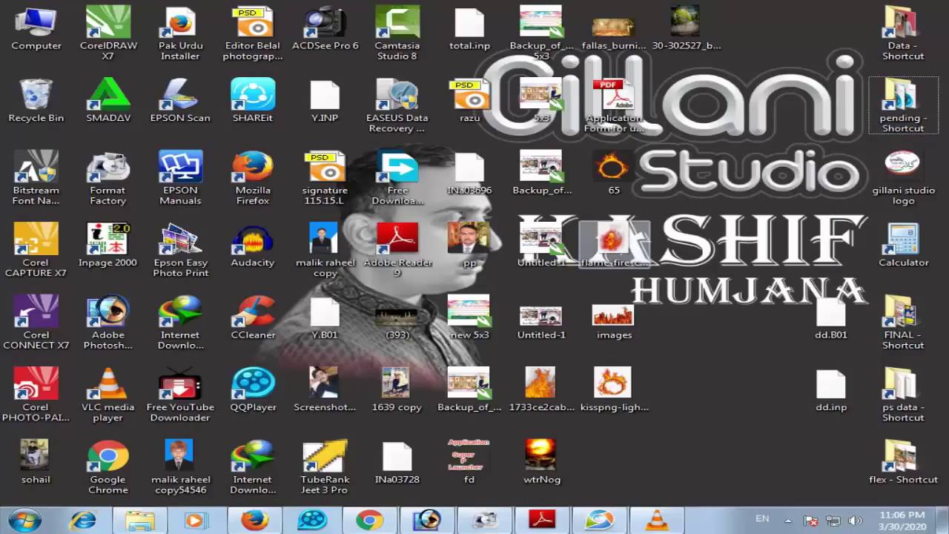
Switch to the desktop, bring the wtrNog image in as a canvas-sized layer, and move it down the layer stack behind the boy
{"action": "left_click_drag", "start_coordinate": [539, 456], "coordinate": [415, 297]}
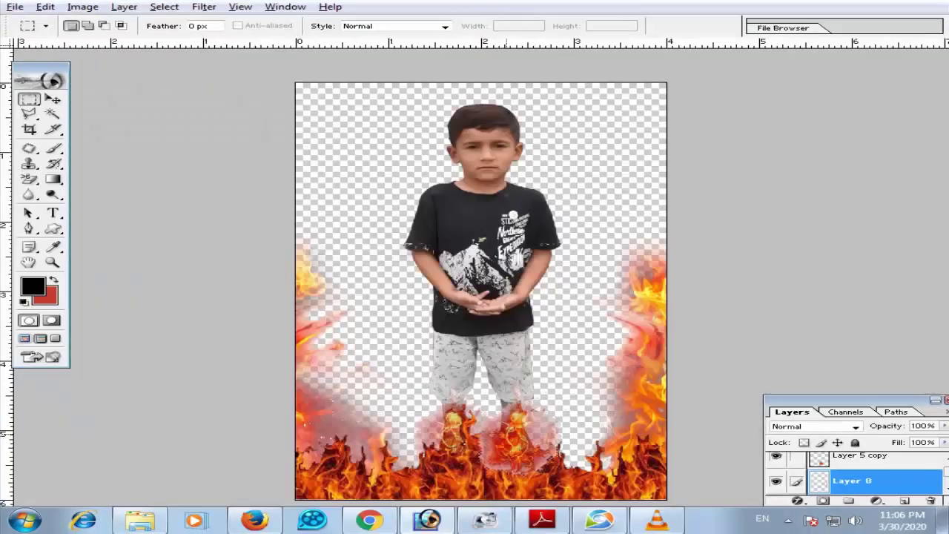
{"action": "key", "text": "ctrl+v"}
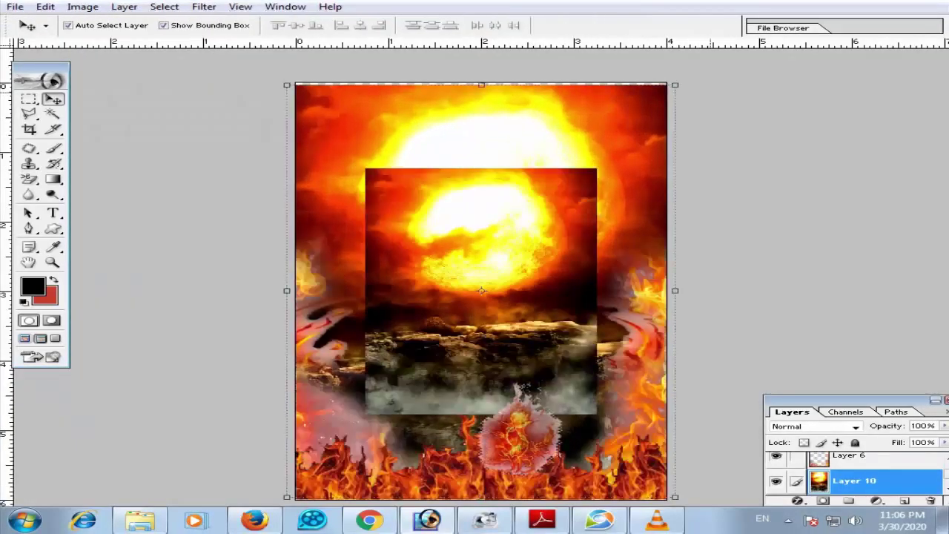
{"action": "key", "text": "ctrl+["}
{"action": "key", "text": "ctrl+["}
{"action": "key", "text": "ctrl+["}
{"action": "key", "text": "ctrl+["}
Delete the smaller duplicate of the fiery-sky image covering the boy
{"action": "left_click", "coordinate": [454, 276]}
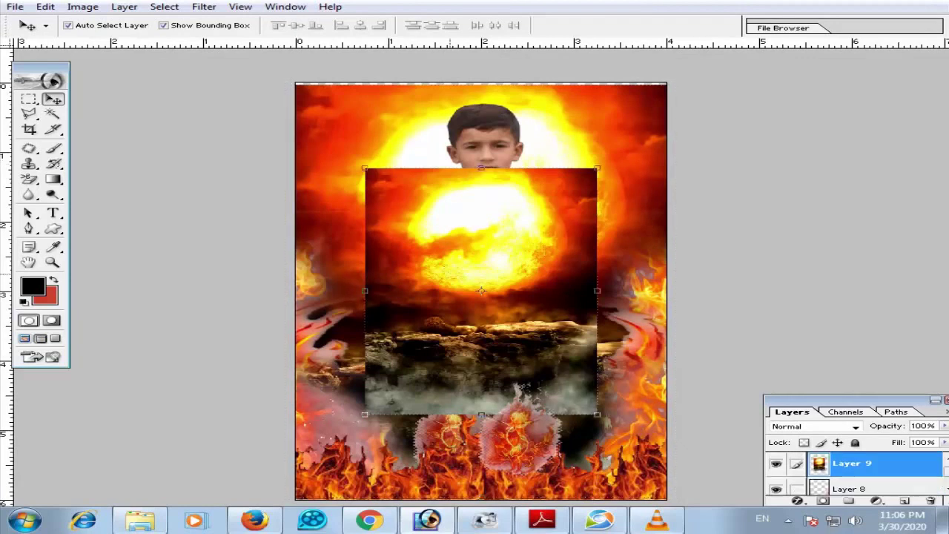
{"action": "key", "text": "alt+l"}
{"action": "key", "text": "l"}
{"action": "key", "text": "l"}
{"action": "key", "text": "alt+l"}
{"action": "key", "text": "l"}
{"action": "key", "text": "l"}
{"action": "key", "text": "ctrl+0"}
{"action": "key", "text": "ctrl+minus"}
{"action": "key", "text": "ctrl+minus"}
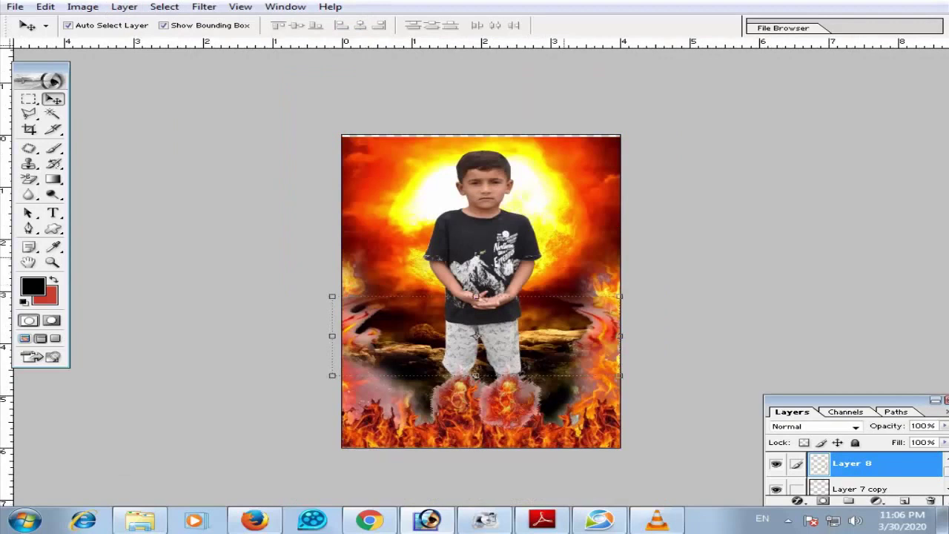
Set the opacity of both shoe flame layers to 30%
{"action": "left_click", "coordinate": [572, 247]}
{"action": "left_click", "coordinate": [524, 396]}
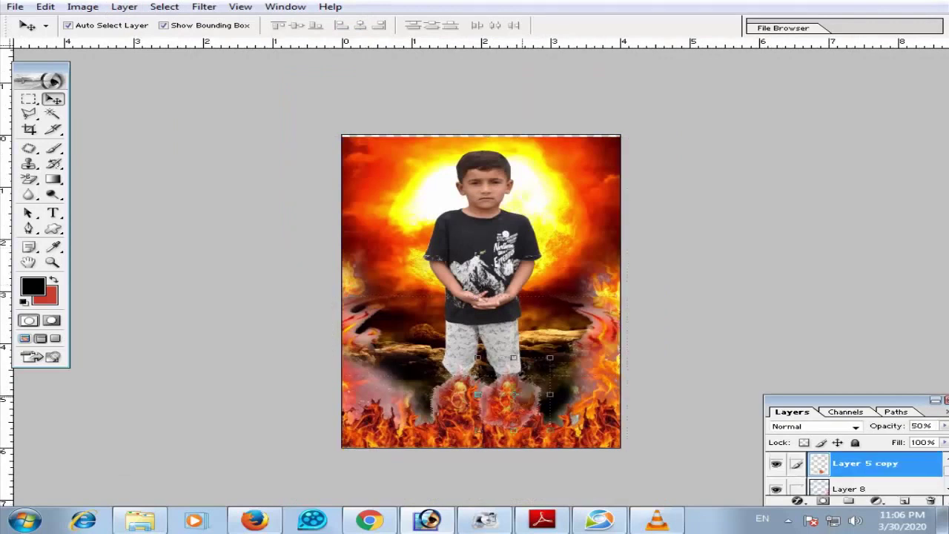
{"action": "key", "text": "3"}
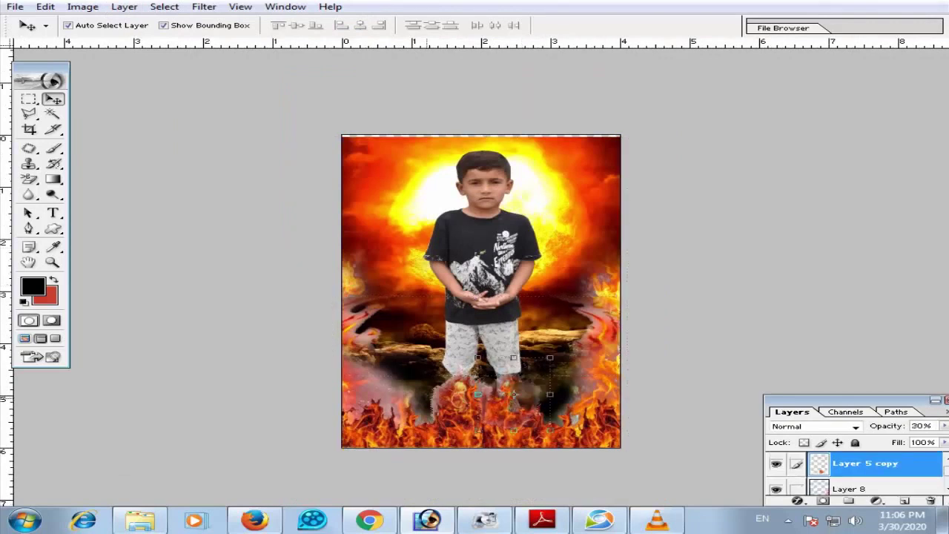
{"action": "left_click", "coordinate": [454, 395]}
{"action": "key", "text": "3"}
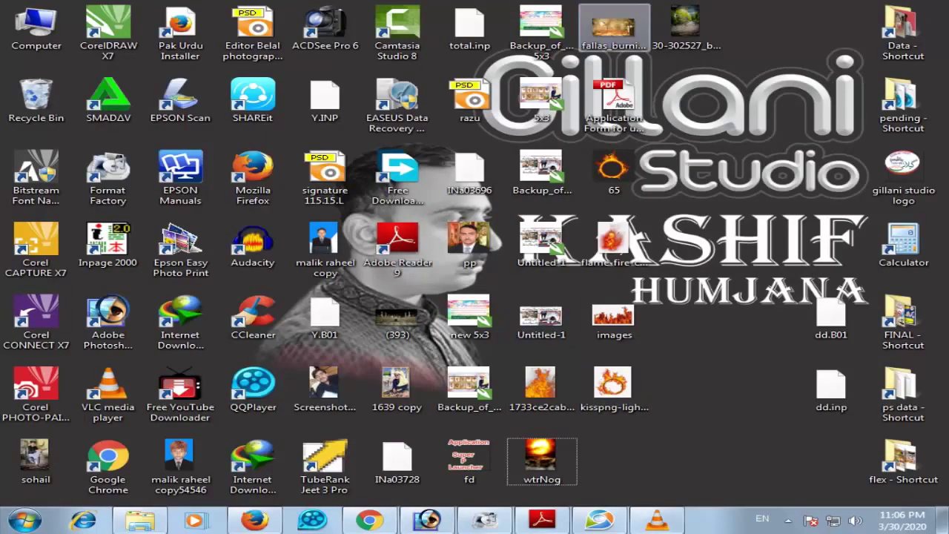
Switch to the desktop, bring the fallas_burni image in behind the boy, and scale it to fill the upper part of the canvas
{"action": "left_click_drag", "start_coordinate": [614, 29], "coordinate": [475, 267]}
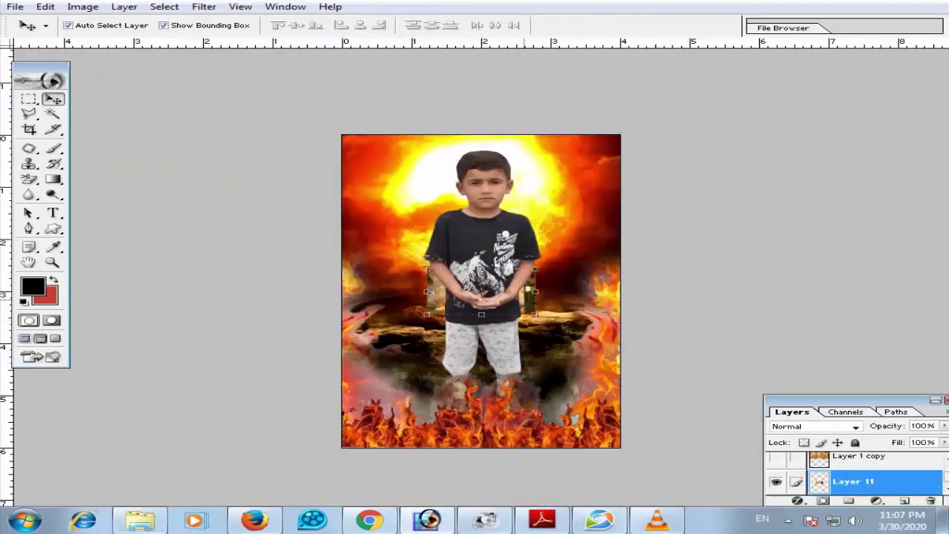
{"action": "left_click_drag", "start_coordinate": [524, 299], "coordinate": [623, 311]}
{"action": "left_click_drag", "start_coordinate": [584, 238], "coordinate": [542, 237]}
{"action": "left_click_drag", "start_coordinate": [605, 274], "coordinate": [637, 275]}
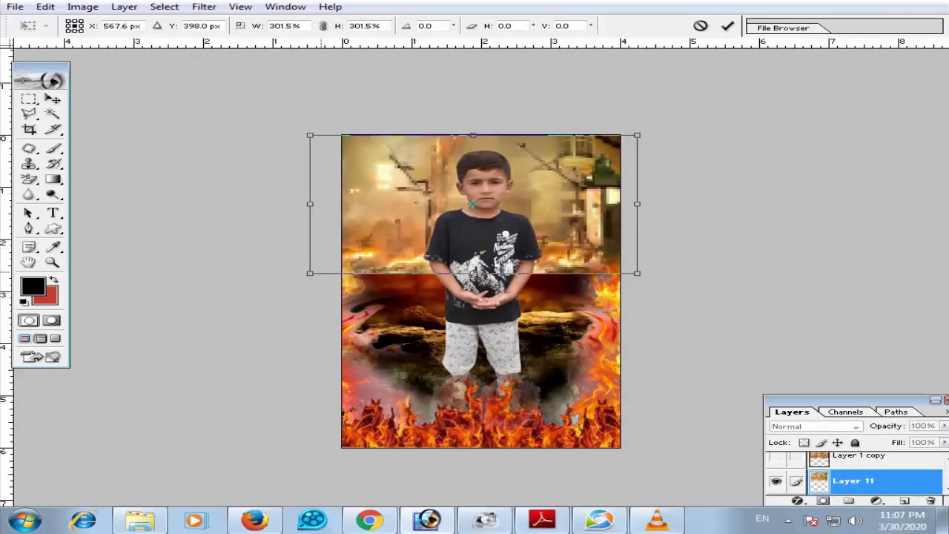
{"action": "left_click_drag", "start_coordinate": [309, 274], "coordinate": [621, 350]}
{"action": "key", "text": "Return"}
Fade out the burning-street photo's lower edge with a feathered rectangular selection and deselect
{"action": "key", "text": "m"}
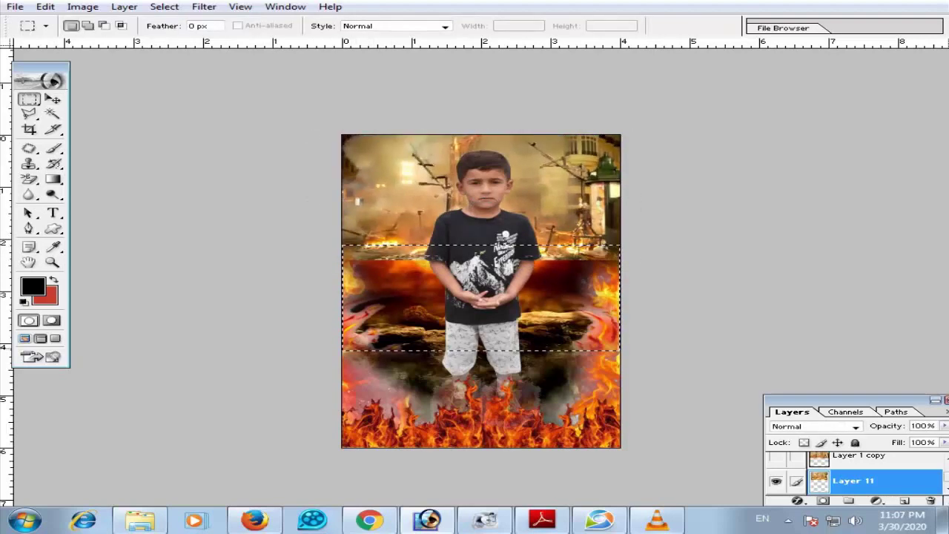
{"action": "key", "text": "ctrl+d"}
{"action": "key", "text": "ctrl+plus"}
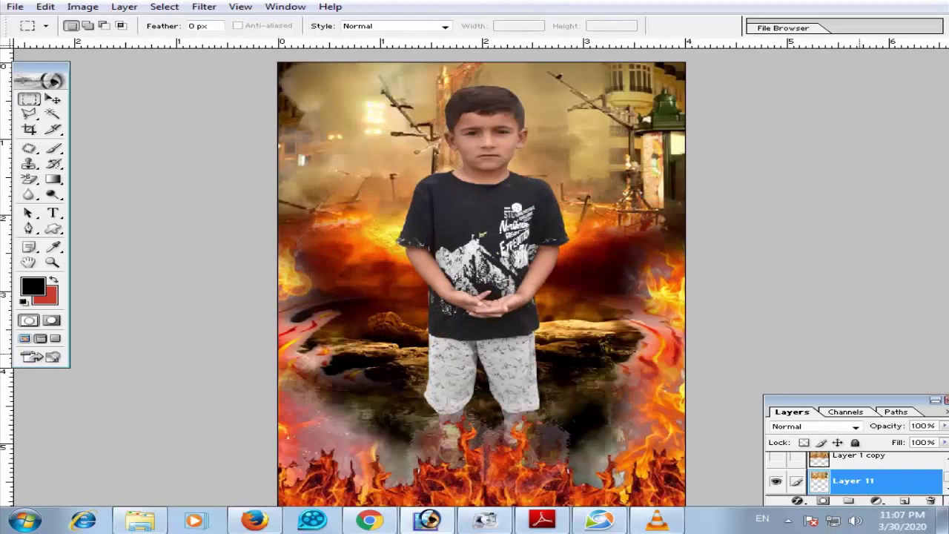
{"action": "key", "text": "ctrl+minus"}
{"action": "key", "text": "ctrl+minus"}
{"action": "key", "text": "ctrl+0"}
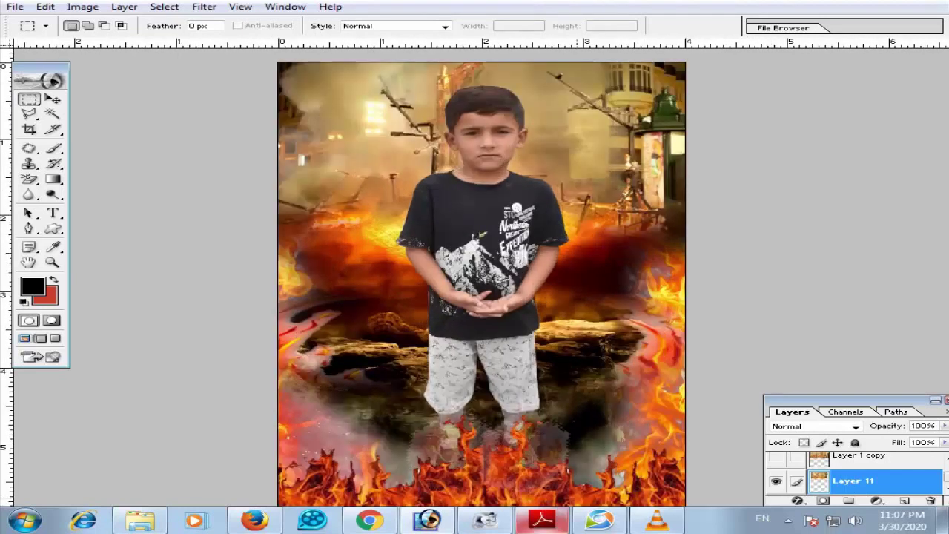
Switch to Windows Explorer, open the kisspng-light-flame PSD in Photoshop, copy it all, close it, and paste it into the composition
{"action": "key", "text": "alt+Tab"}
{"action": "left_click_drag", "start_coordinate": [888, 137], "coordinate": [445, 415]}
{"action": "key", "text": "ctrl+a"}
{"action": "key", "text": "ctrl+c"}
{"action": "key", "text": "ctrl+w"}
{"action": "key", "text": "ctrl+v"}
Move the fire ring up over the boy's chest and raise its layer in front of him
{"action": "key", "text": "v"}
{"action": "left_click_drag", "start_coordinate": [568, 347], "coordinate": [571, 256]}
{"action": "key", "text": "ctrl+bracketright"}
{"action": "key", "text": "ctrl+bracketright"}
{"action": "key", "text": "ctrl+bracketright"}
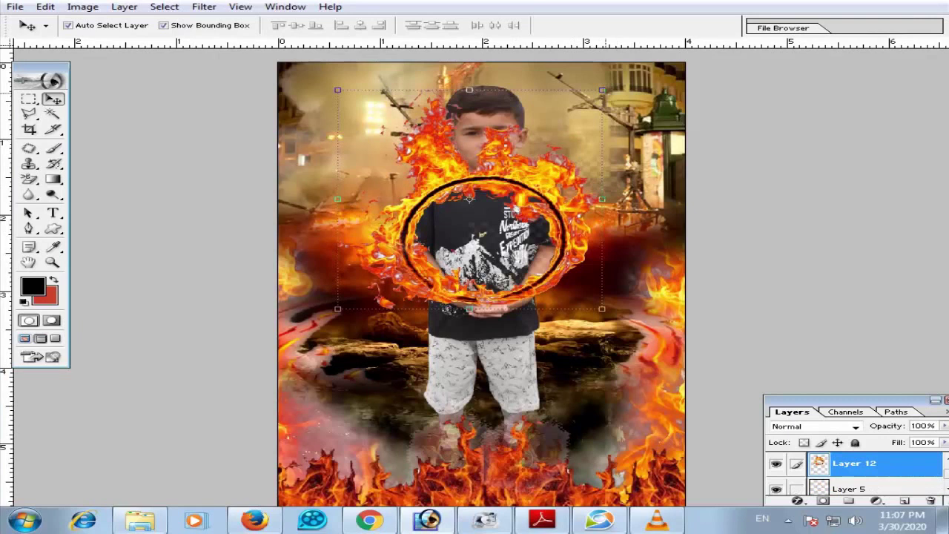
Enlarge the fire ring and centre it around the boy's upper body
{"action": "left_click_drag", "start_coordinate": [604, 91], "coordinate": [641, 59]}
{"action": "key", "text": "Return"}
{"action": "left_click_drag", "start_coordinate": [562, 184], "coordinate": [544, 176]}
{"action": "left_click_drag", "start_coordinate": [469, 178], "coordinate": [466, 176]}
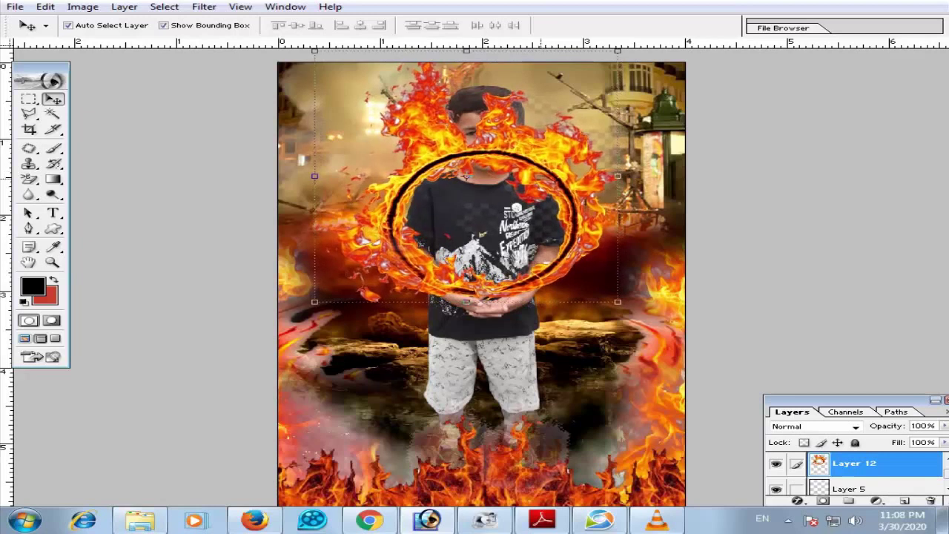
Set the fire ring layer's opacity to 20% and keep it stacked above the boy
{"action": "key", "text": "ctrl+bracketleft"}
{"action": "key", "text": "2"}
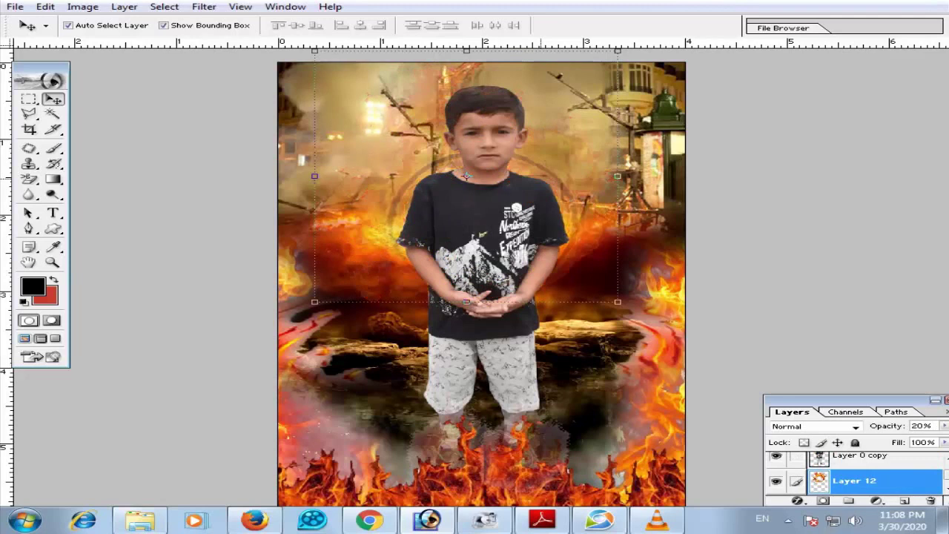
{"action": "key", "text": "ctrl+bracketright"}
{"action": "key", "text": "ctrl+bracketright"}
{"action": "key", "text": "ctrl+bracketright"}
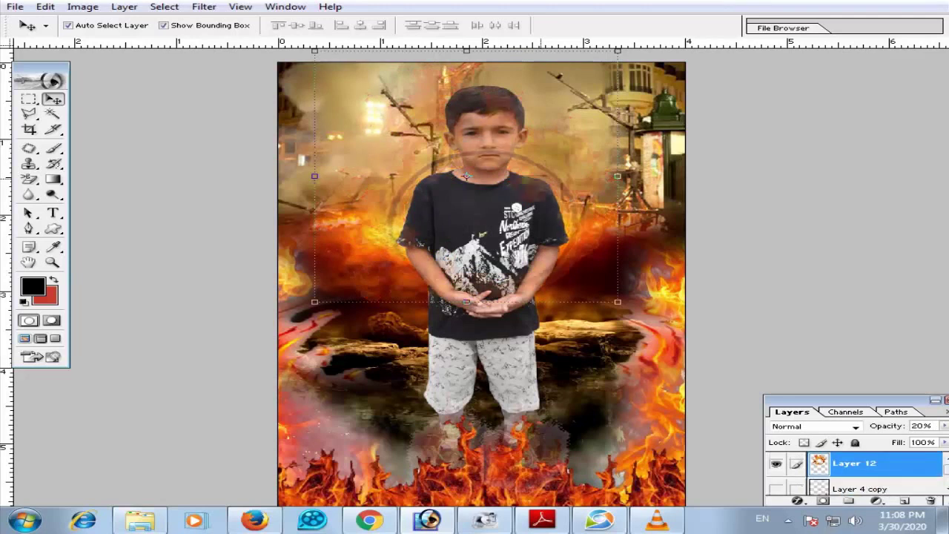
{"action": "key", "text": "0"}
{"action": "key", "text": "2"}
Start a polygonal lasso outline up the boy's sleeve and over the shoulder on the image's left
{"action": "key", "text": "ctrl+plus"}
{"action": "key", "text": "ctrl+plus"}
{"action": "key", "text": "ctrl+plus"}
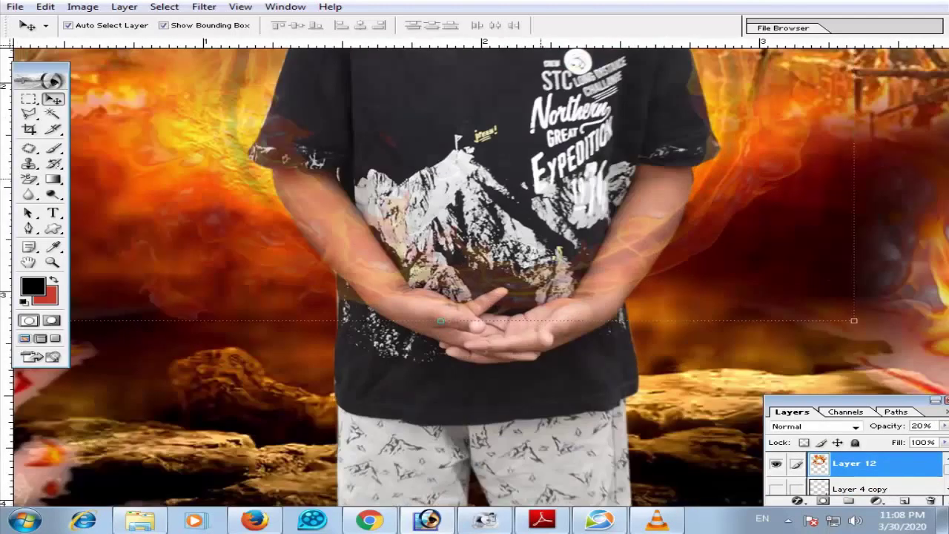
{"action": "left_click_drag", "start_coordinate": [458, 149], "coordinate": [415, 430]}
{"action": "key", "text": "ctrl+plus"}
{"action": "left_click_drag", "start_coordinate": [312, 241], "coordinate": [495, 317]}
{"action": "key", "text": "ctrl+minus"}
{"action": "key", "text": "l"}
{"action": "key", "text": "ctrl+plus"}
{"action": "left_click", "coordinate": [183, 477]}
{"action": "left_click", "coordinate": [201, 412]}
{"action": "left_click", "coordinate": [215, 359]}
{"action": "left_click", "coordinate": [246, 324]}
{"action": "left_click", "coordinate": [290, 297]}
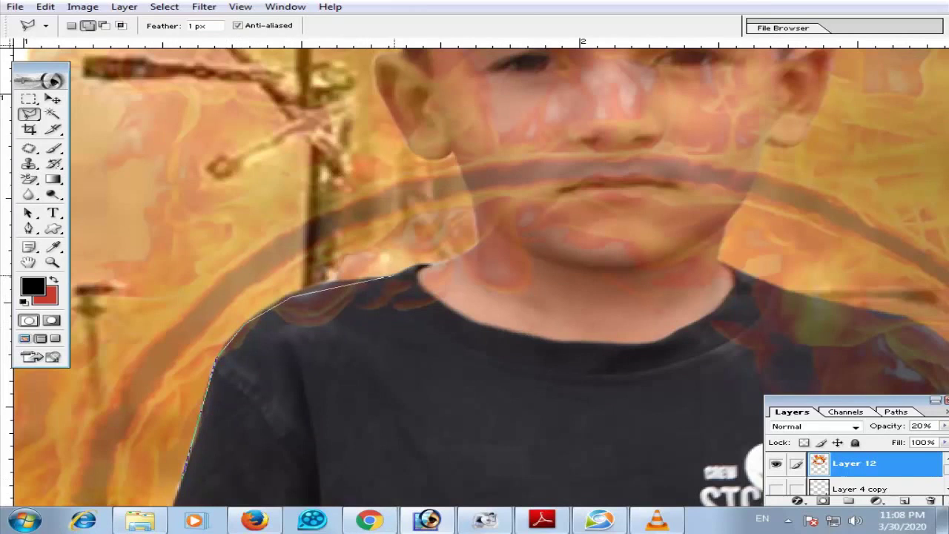
Extend the outline up the neck and around the flame overlapping the cheek and ear on the image's left
{"action": "mouse_move", "coordinate": [430, 265]}
{"action": "left_mouse_down"}
{"action": "mouse_move", "coordinate": [458, 263]}
{"action": "mouse_move", "coordinate": [482, 238]}
{"action": "left_mouse_up"}
{"action": "key", "text": "Delete"}
{"action": "key", "text": "Delete"}
{"action": "left_click_drag", "start_coordinate": [457, 158], "coordinate": [435, 259]}
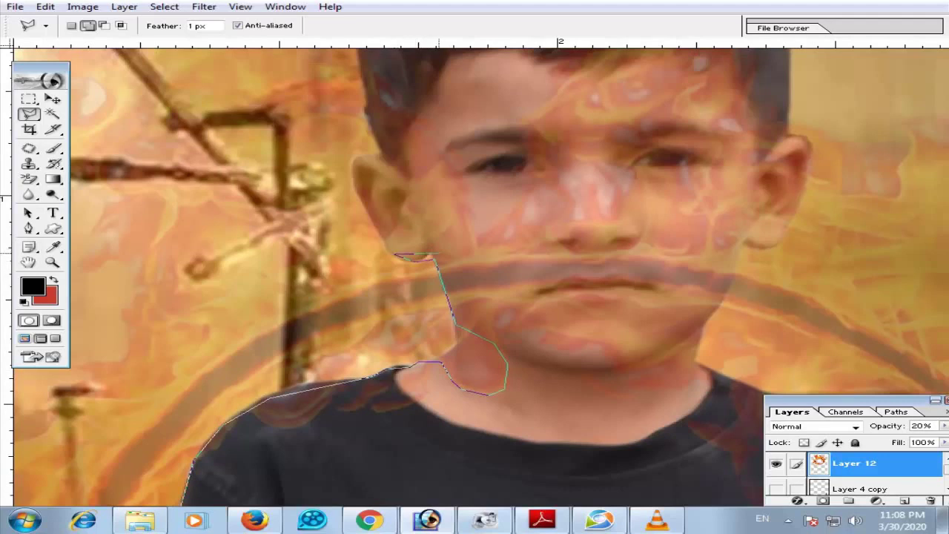
{"action": "left_click", "coordinate": [457, 260]}
{"action": "left_click", "coordinate": [473, 251]}
{"action": "left_click", "coordinate": [466, 194]}
{"action": "left_click", "coordinate": [424, 136]}
{"action": "left_click", "coordinate": [366, 99]}
{"action": "left_click", "coordinate": [410, 283]}
Carry the outline up the side of the hair, over the top of the head, and down to the opposite ear
{"action": "left_click_drag", "start_coordinate": [416, 165], "coordinate": [399, 318]}
{"action": "left_click", "coordinate": [344, 187]}
{"action": "left_click", "coordinate": [359, 145]}
{"action": "left_click", "coordinate": [382, 113]}
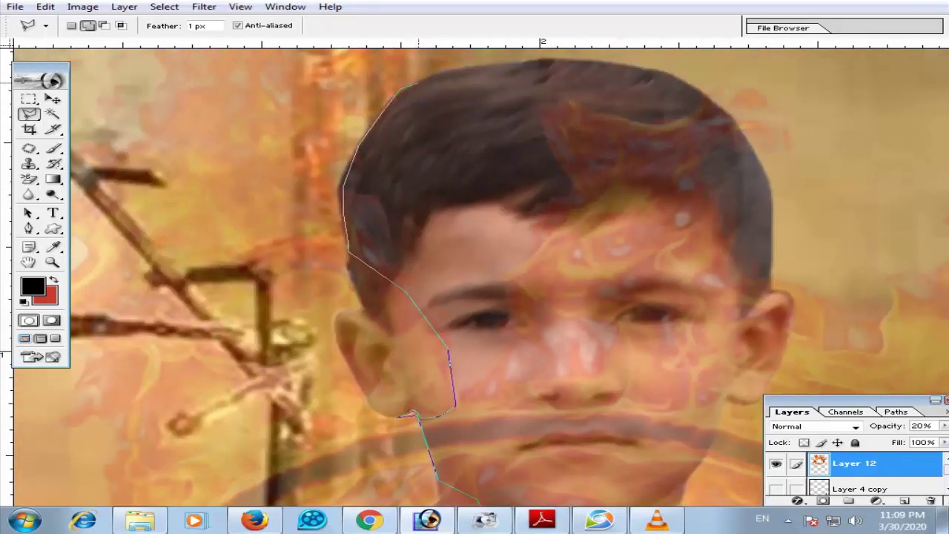
{"action": "left_click", "coordinate": [438, 71]}
{"action": "left_click", "coordinate": [510, 63]}
{"action": "left_click", "coordinate": [579, 61]}
{"action": "left_click", "coordinate": [622, 67]}
{"action": "mouse_move", "coordinate": [689, 85]}
{"action": "left_mouse_down"}
{"action": "mouse_move", "coordinate": [741, 116]}
{"action": "mouse_move", "coordinate": [766, 176]}
{"action": "mouse_move", "coordinate": [772, 268]}
{"action": "left_mouse_up"}
Continue the outline around the ear on the image's right, down the jaw and neck, and into the shirt
{"action": "scroll", "coordinate": [771, 287], "scroll_direction": "down", "scroll_amount": 3}
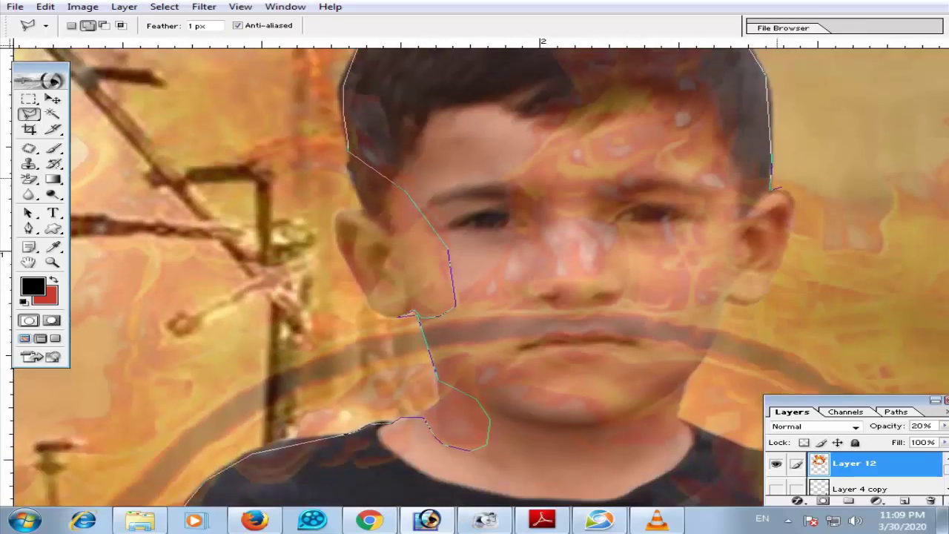
{"action": "left_click_drag", "start_coordinate": [771, 190], "coordinate": [783, 251]}
{"action": "mouse_move", "coordinate": [771, 285]}
{"action": "left_mouse_down"}
{"action": "mouse_move", "coordinate": [762, 301]}
{"action": "mouse_move", "coordinate": [726, 296]}
{"action": "left_mouse_up"}
{"action": "mouse_move", "coordinate": [702, 361]}
{"action": "left_mouse_down"}
{"action": "mouse_move", "coordinate": [676, 416]}
{"action": "mouse_move", "coordinate": [393, 156]}
{"action": "left_mouse_up"}
{"action": "left_click", "coordinate": [676, 416]}
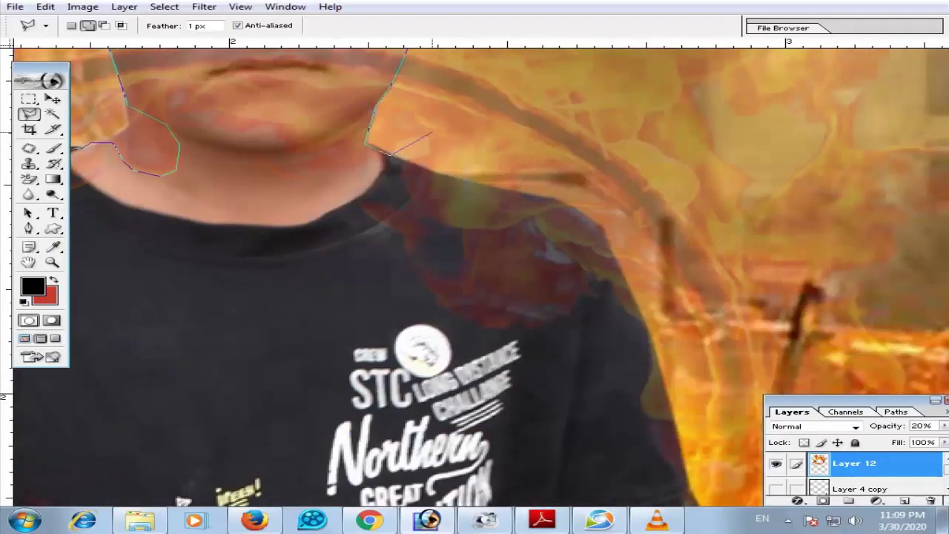
{"action": "left_click", "coordinate": [401, 157]}
{"action": "left_click", "coordinate": [404, 207]}
{"action": "left_click", "coordinate": [372, 268]}
Close and feather the outline, delete the fire ring inside it, deselect, and set the layer's opacity to 100%
{"action": "key", "text": "ctrl+minus"}
{"action": "key", "text": "ctrl+minus"}
{"action": "key", "text": "ctrl+minus"}
{"action": "double_click", "coordinate": [389, 321]}
{"action": "key", "text": "ctrl+alt+d"}
{"action": "key", "text": "Return"}
{"action": "key", "text": "Delete"}
{"action": "key", "text": "ctrl+d"}
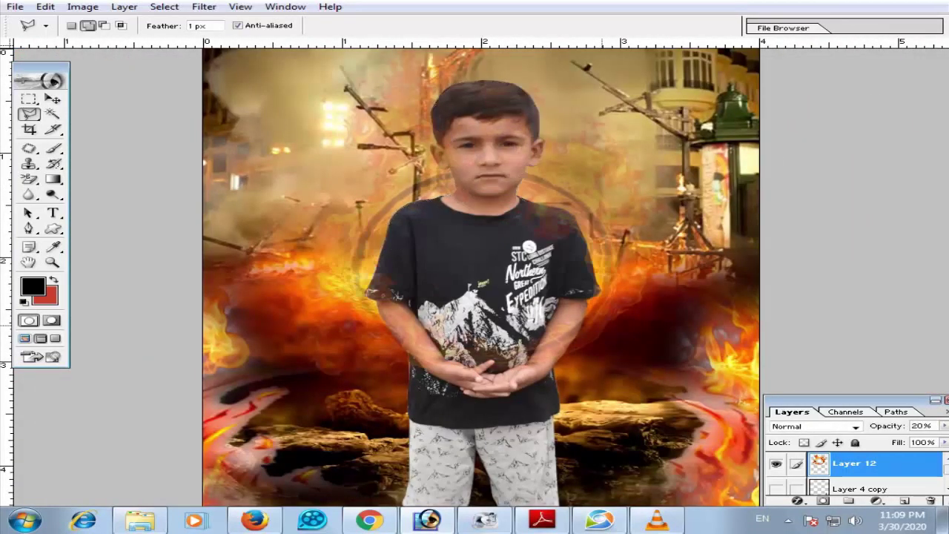
{"action": "key", "text": "0"}
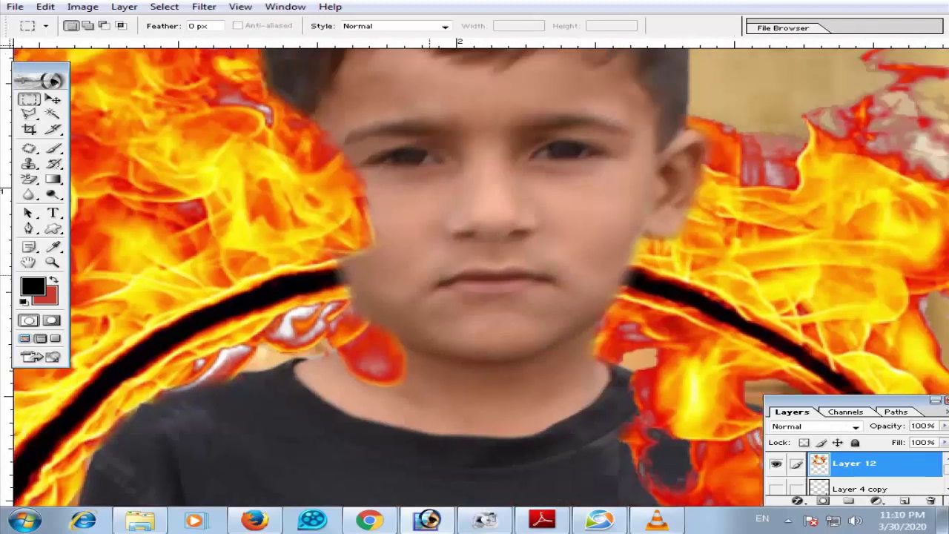
Outline the leftover flame over the ear and cheek on the image's left with the polygonal lasso, delete it, and deselect
{"action": "key", "text": "l"}
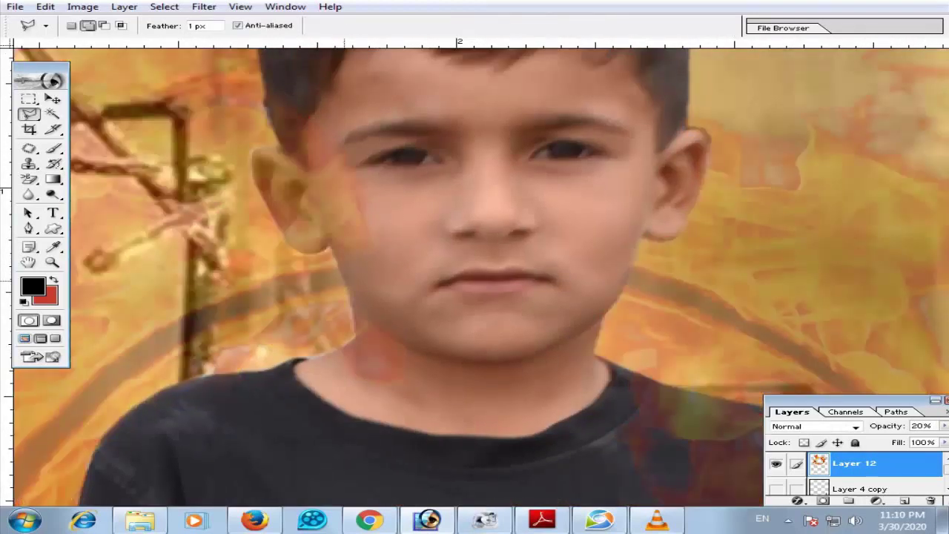
{"action": "left_click_drag", "start_coordinate": [326, 247], "coordinate": [252, 177]}
{"action": "left_click_drag", "start_coordinate": [282, 146], "coordinate": [264, 74]}
{"action": "left_click", "coordinate": [265, 74]}
{"action": "left_click", "coordinate": [310, 69]}
{"action": "left_click", "coordinate": [487, 149]}
{"action": "double_click", "coordinate": [485, 290]}
{"action": "key", "text": "Delete"}
{"action": "key", "text": "ctrl+d"}
{"action": "key", "text": "ctrl+0"}
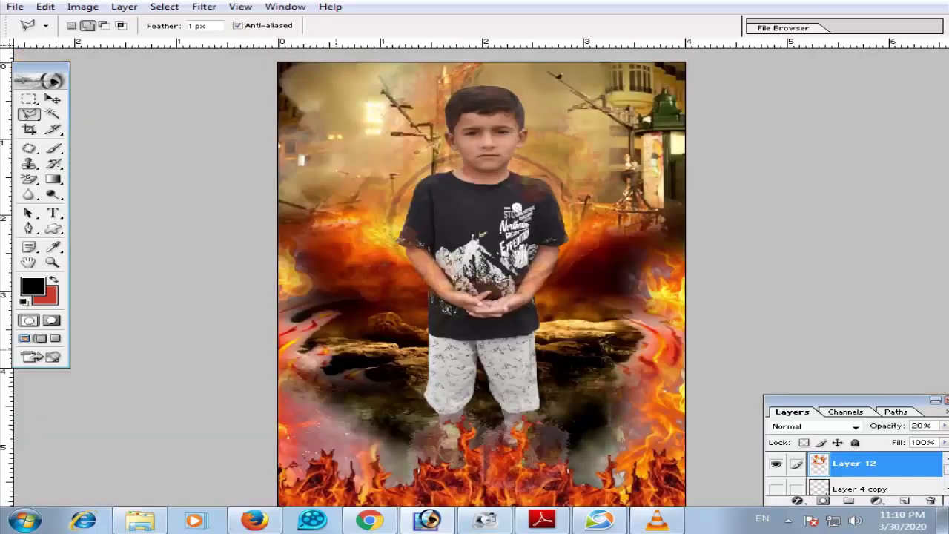
Set the fire ring layer's opacity to 100% and nudge it slightly downward
{"action": "key", "text": "0"}
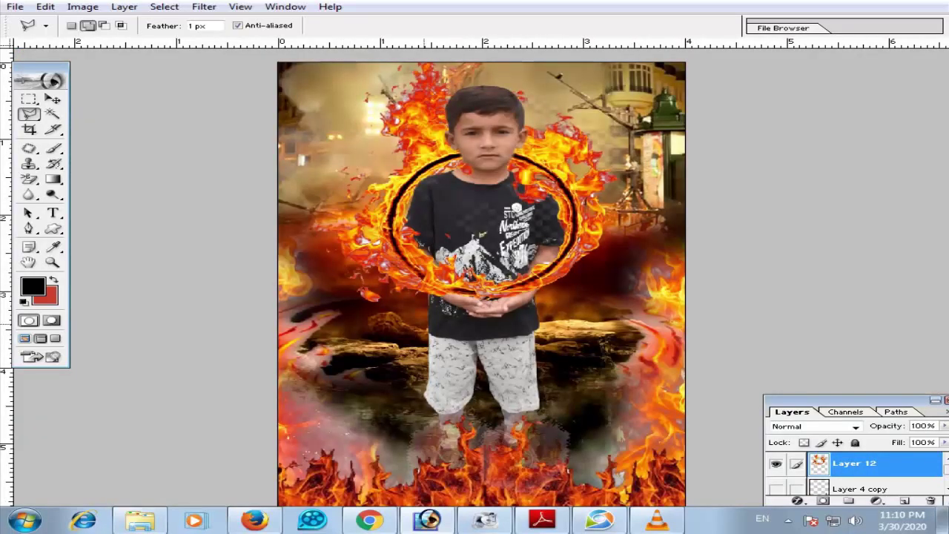
{"action": "key", "text": "v"}
{"action": "key", "text": "Down"}
{"action": "key", "text": "Down"}
{"action": "key", "text": "Down"}
{"action": "key", "text": "Down"}
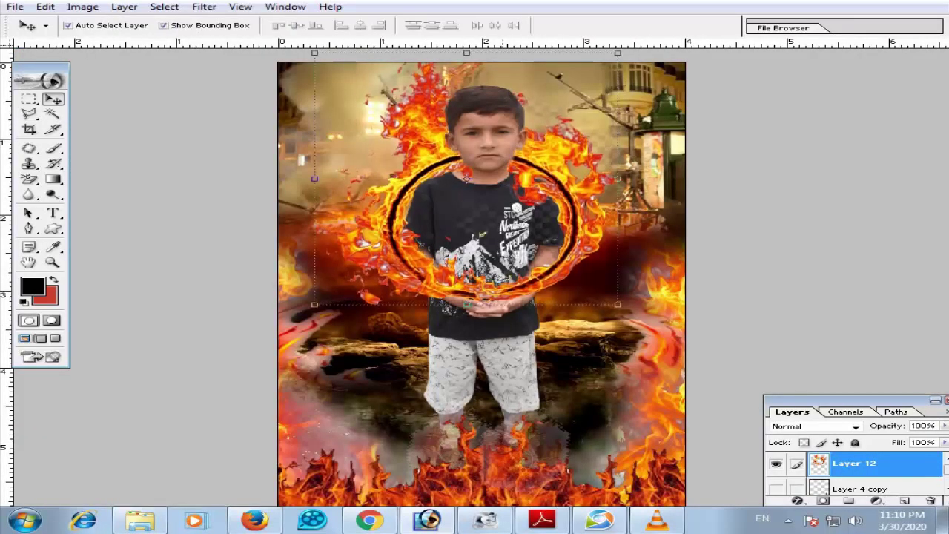
Outline the ring's tall flame beside the head on the image's left with the polygonal lasso and feather the selection by 10 pixels
{"action": "key", "text": "l"}
{"action": "left_click", "coordinate": [356, 163]}
{"action": "left_click", "coordinate": [404, 152]}
{"action": "left_click", "coordinate": [532, 62]}
{"action": "left_click", "coordinate": [390, 48]}
{"action": "left_click", "coordinate": [320, 134]}
{"action": "left_click", "coordinate": [356, 163]}
{"action": "key", "text": "ctrl+alt+d"}
{"action": "type", "text": "10"}
{"action": "key", "text": "Return"}
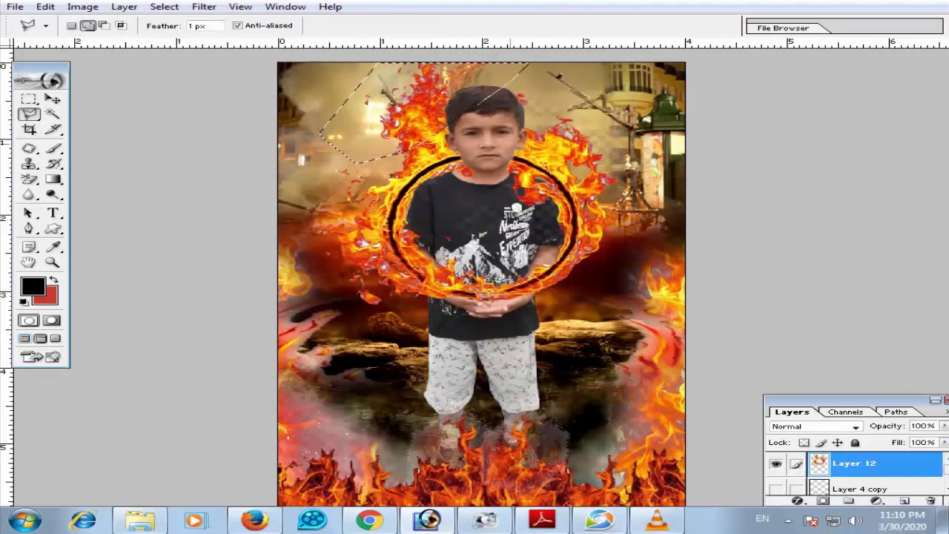
Copy the selected flame onto the shirt beneath the ring layer at 50% opacity, and duplicate it slightly up toward the image's right
{"action": "key", "text": "ctrl+j"}
{"action": "key", "text": "v"}
{"action": "left_click_drag", "start_coordinate": [426, 107], "coordinate": [461, 242]}
{"action": "key", "text": "ctrl+bracketleft"}
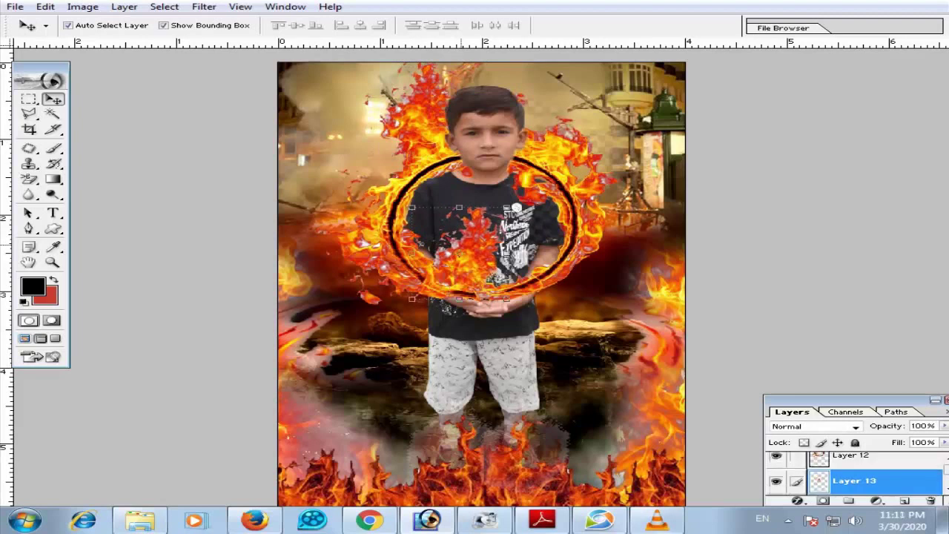
{"action": "key", "text": "5"}
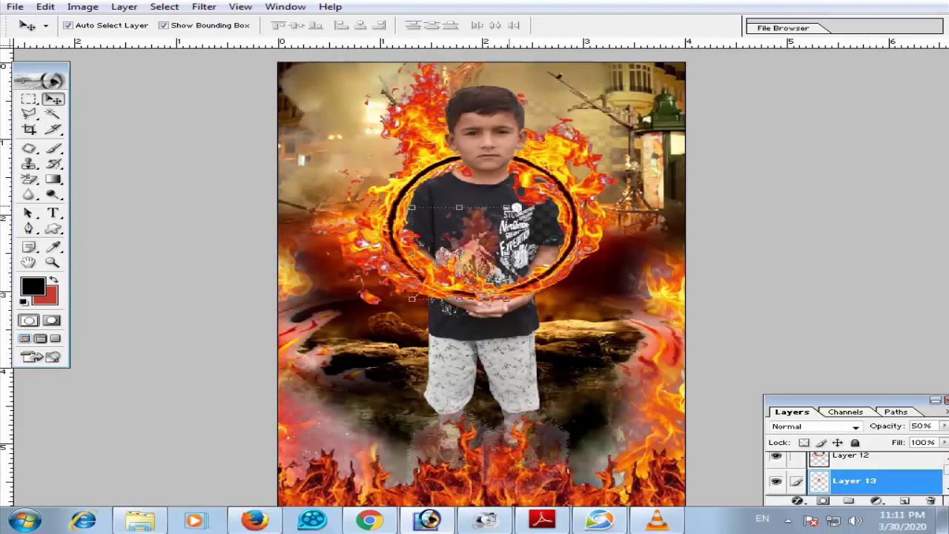
{"action": "left_click_drag", "start_coordinate": [470, 241], "coordinate": [499, 217]}
Select the boy's layer and brighten it slightly with Curves
{"action": "key", "text": "ctrl+plus"}
{"action": "key", "text": "ctrl+plus"}
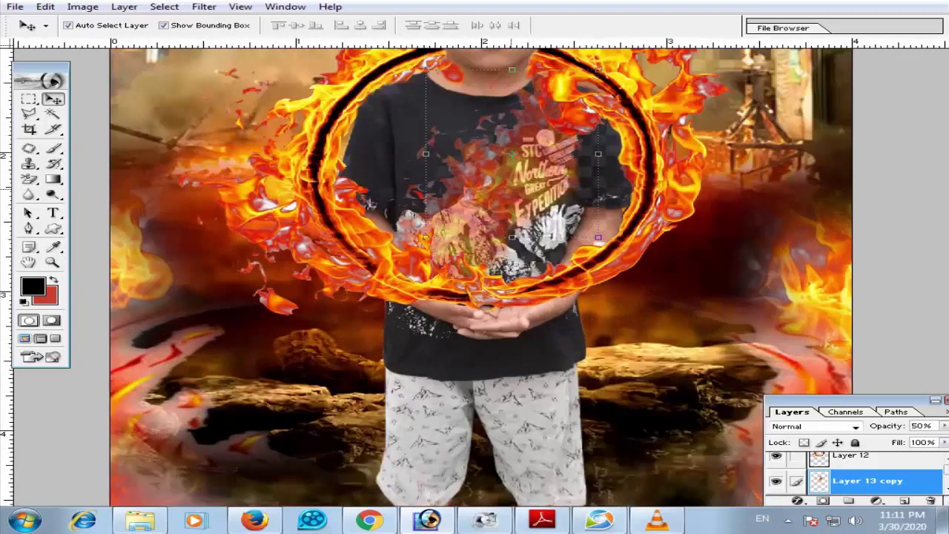
{"action": "key", "text": "ctrl+minus"}
{"action": "left_click", "coordinate": [428, 215]}
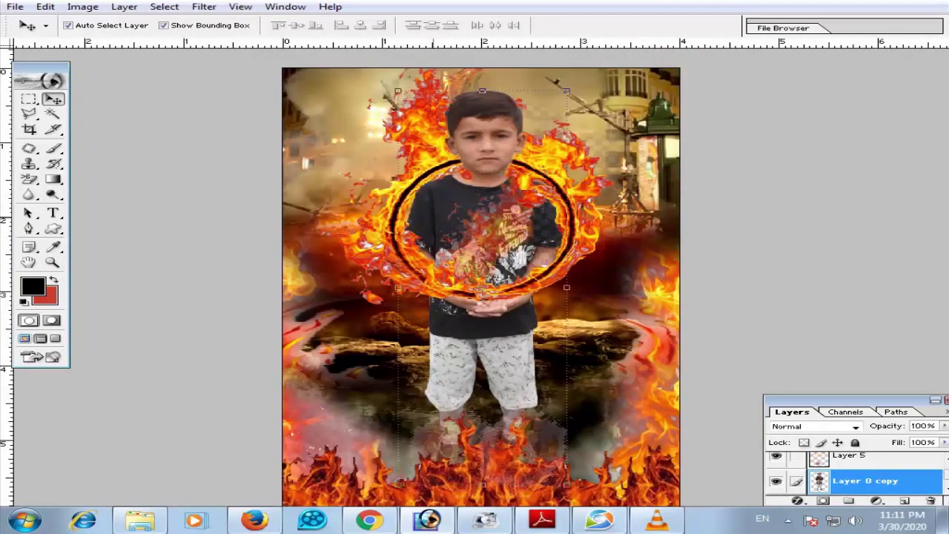
{"action": "key", "text": "ctrl+m"}
{"action": "left_click_drag", "start_coordinate": [740, 281], "coordinate": [750, 272]}
{"action": "key", "text": "Return"}
Smooth the boy's skin with the Portraiture filter at its default settings
{"action": "key", "text": "v"}
{"action": "key", "text": "ctrl+minus"}
{"action": "key", "text": "ctrl+plus"}
{"action": "key", "text": "alt+t"}
{"action": "key", "text": "i"}
{"action": "key", "text": "Return"}
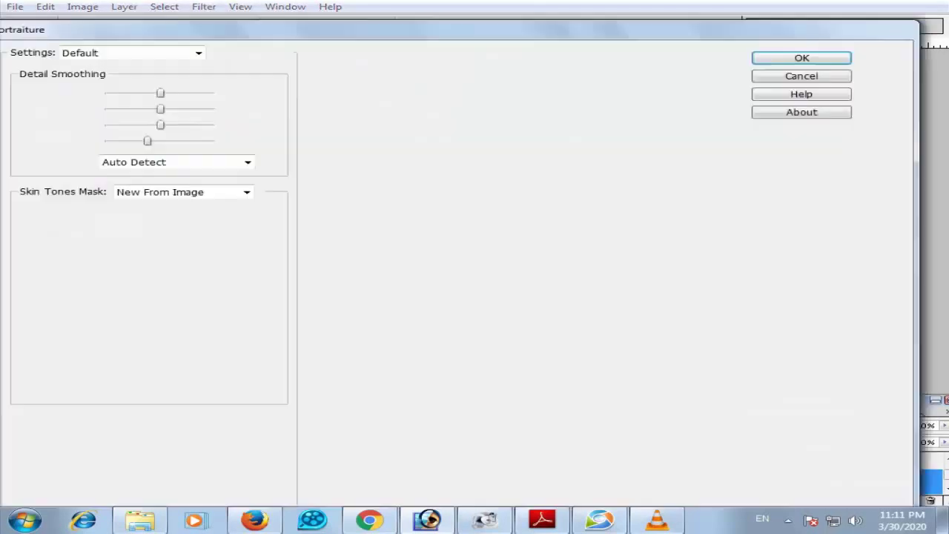
{"action": "key", "text": "Return"}
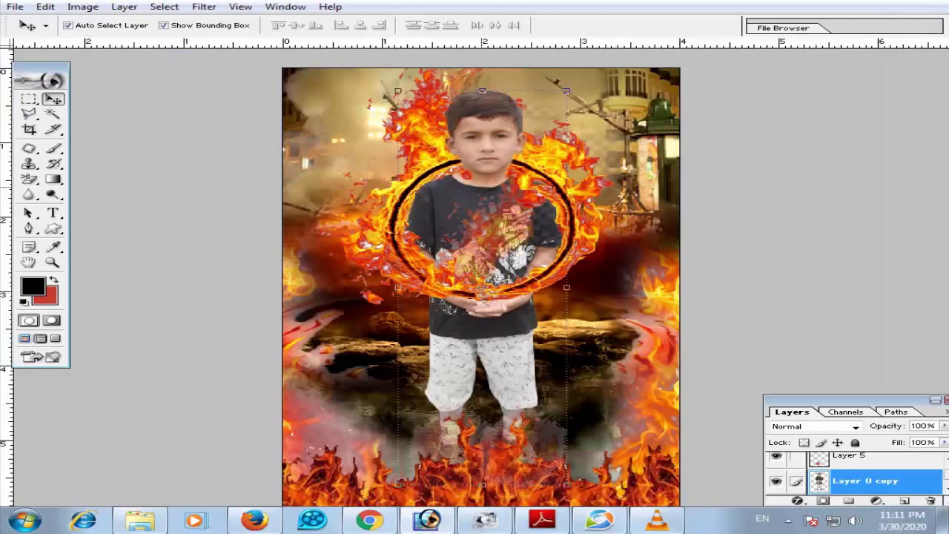
Try to copy the flame beside the ear on the image's right to a new layer and shift it outward
{"action": "key", "text": "ctrl+plus"}
{"action": "key", "text": "ctrl+minus"}
{"action": "key", "text": "ctrl+minus"}
{"action": "key", "text": "ctrl+plus"}
{"action": "key", "text": "ctrl+plus"}
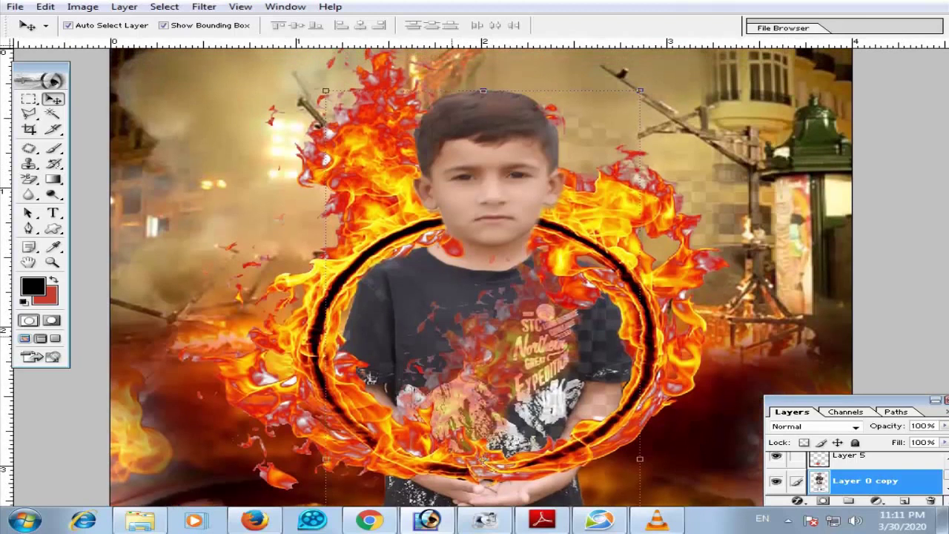
{"action": "key", "text": "l"}
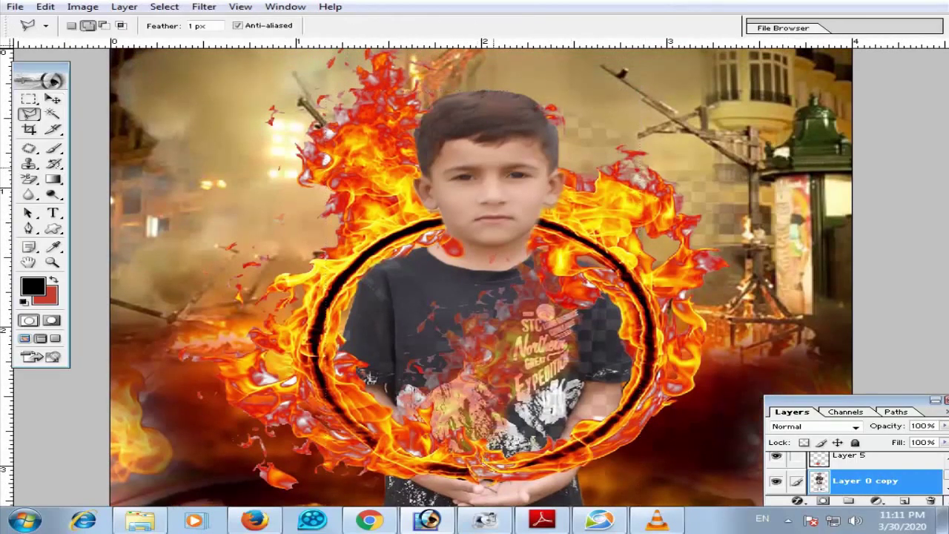
{"action": "left_click", "coordinate": [568, 207]}
{"action": "left_click", "coordinate": [618, 247]}
{"action": "left_click", "coordinate": [629, 209]}
{"action": "left_click", "coordinate": [595, 191]}
{"action": "double_click", "coordinate": [597, 180]}
{"action": "key", "text": "ctrl+j"}
{"action": "key", "text": "Return"}
{"action": "key", "text": "ctrl+d"}
{"action": "key", "text": "v"}
{"action": "mouse_move", "coordinate": [645, 211]}
{"action": "left_mouse_down"}
{"action": "mouse_move", "coordinate": [602, 212]}
{"action": "mouse_move", "coordinate": [674, 211]}
{"action": "left_mouse_up"}
{"action": "key", "text": "ctrl+z"}
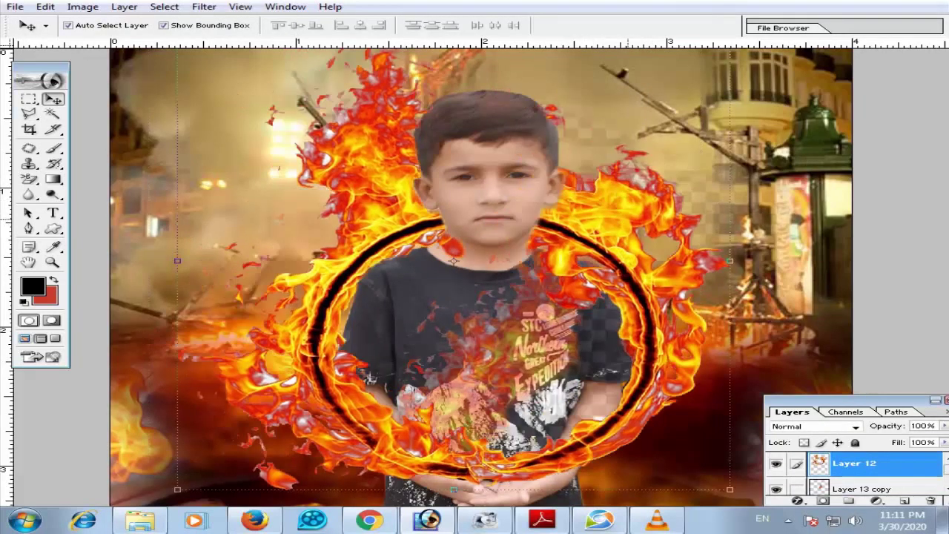
Select the fire ring layer, outline its flame beside the ear on the image's right with the polygonal lasso, and feather the selection
{"action": "left_click", "coordinate": [574, 271]}
{"action": "left_click", "coordinate": [612, 204]}
{"action": "key", "text": "l"}
{"action": "left_click", "coordinate": [601, 180]}
{"action": "left_click", "coordinate": [580, 216]}
{"action": "double_click", "coordinate": [668, 206]}
{"action": "key", "text": "ctrl+alt+d"}
{"action": "key", "text": "Return"}
Copy the selected flame to a new layer, place it over the hair on the image's left, and set its opacity to 40%
{"action": "key", "text": "ctrl+j"}
{"action": "key", "text": "v"}
{"action": "left_click_drag", "start_coordinate": [623, 211], "coordinate": [432, 116]}
{"action": "key", "text": "5"}
{"action": "key", "text": "2"}
{"action": "key", "text": "4"}
{"action": "key", "text": "ctrl+minus"}
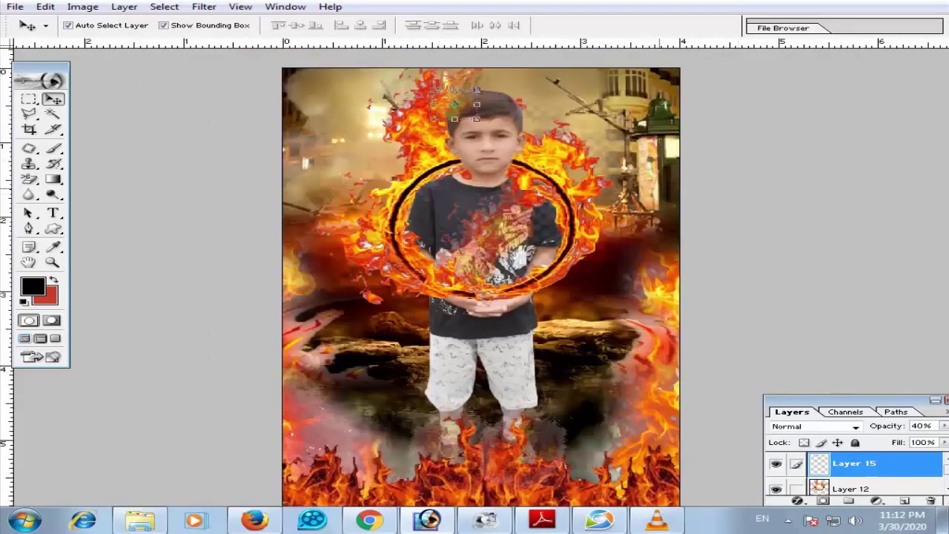
On the right-hand foot-flame layer, outline the flame around the boy's foot with the polygonal lasso and feather the selection by 5 pixels
{"action": "left_click", "coordinate": [492, 157]}
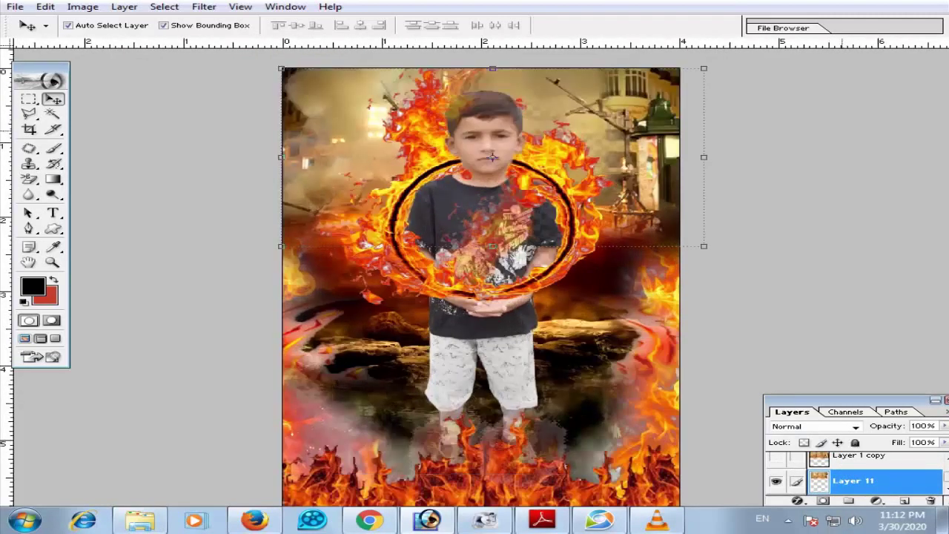
{"action": "key", "text": "ctrl+minus"}
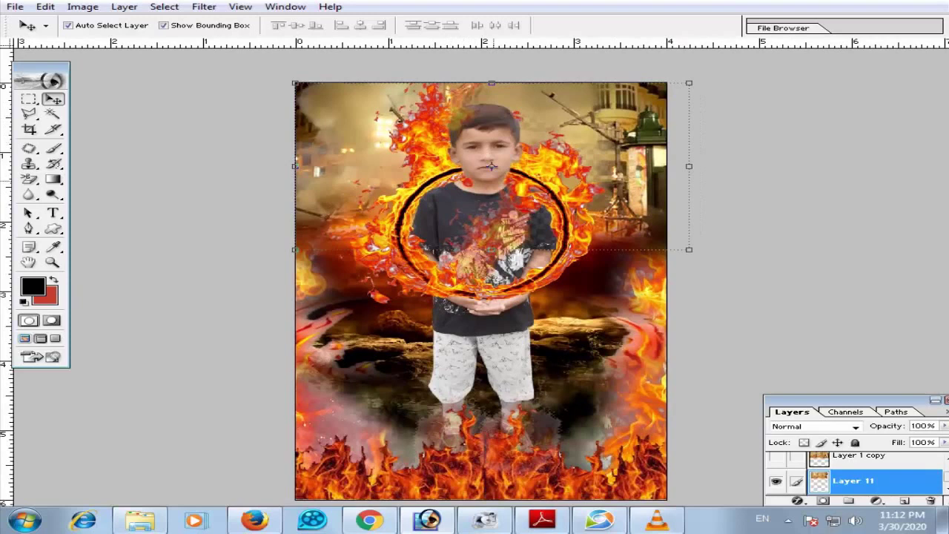
{"action": "left_click", "coordinate": [585, 452]}
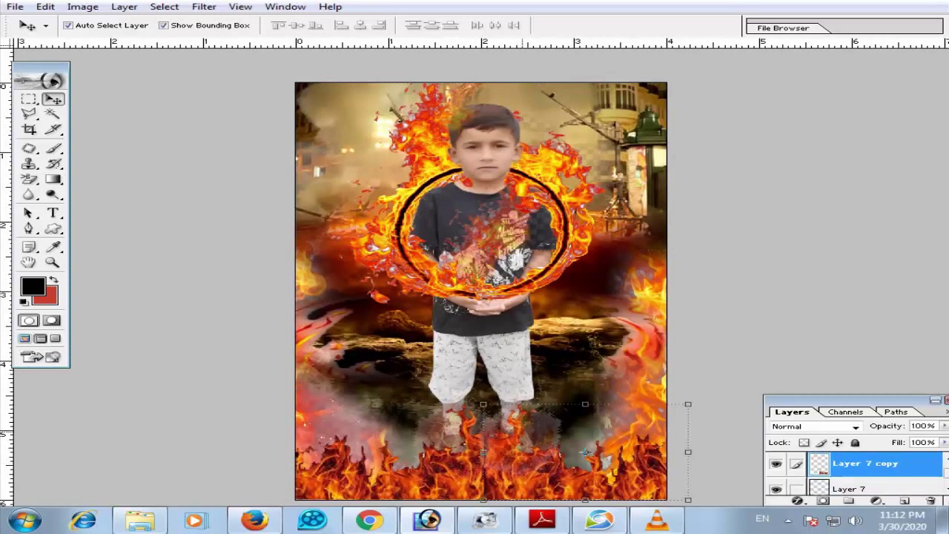
{"action": "key", "text": "l"}
{"action": "left_click", "coordinate": [454, 406]}
{"action": "left_click", "coordinate": [455, 446]}
{"action": "left_click", "coordinate": [461, 479]}
{"action": "left_click", "coordinate": [565, 467]}
{"action": "left_click", "coordinate": [578, 453]}
{"action": "left_click", "coordinate": [565, 395]}
{"action": "double_click", "coordinate": [527, 373]}
{"action": "key", "text": "ctrl+alt+d"}
{"action": "type", "text": "5"}
{"action": "key", "text": "Return"}
Copy the selected flame to a new layer above the others and move it over the shirt hem and upper shorts
{"action": "key", "text": "ctrl+j"}
{"action": "key", "text": "v"}
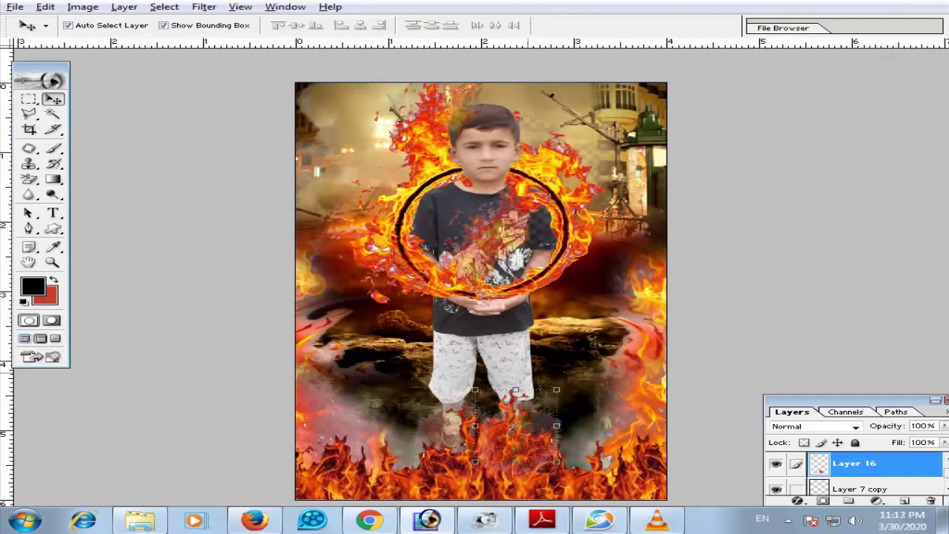
{"action": "left_click", "coordinate": [924, 7]}
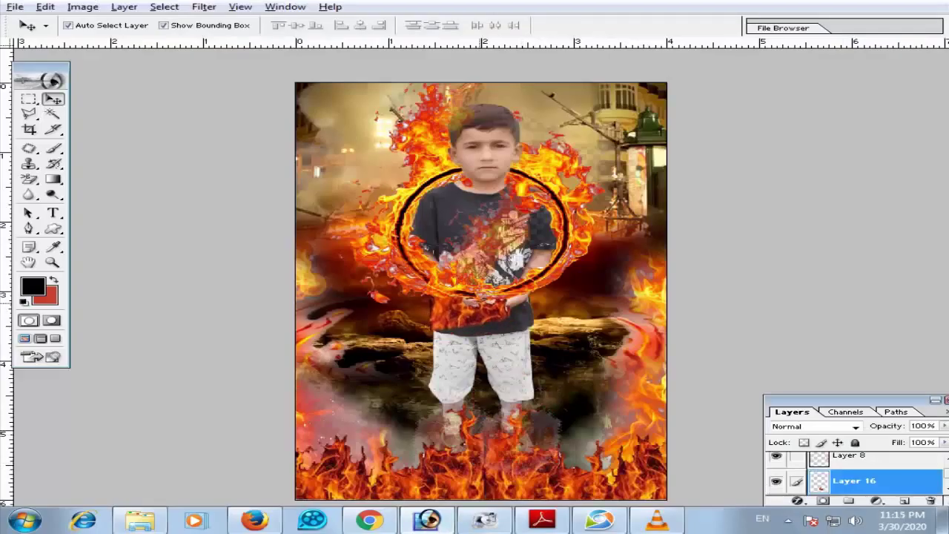
{"action": "left_click_drag", "start_coordinate": [504, 300], "coordinate": [485, 343]}
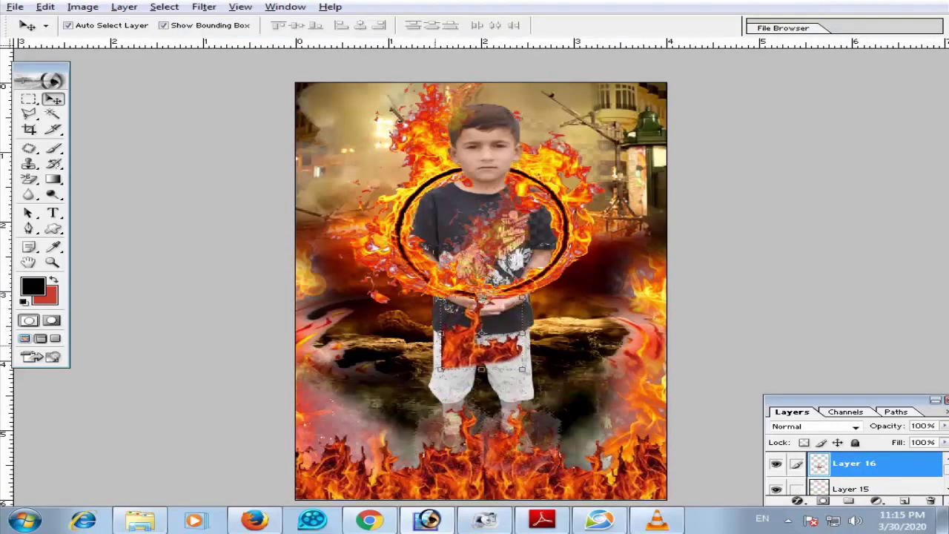
Outline the copied flame's hard lower edge, feather the selection by 20 pixels, delete the edge, and deselect
{"action": "key", "text": "l"}
{"action": "key", "text": "Return"}
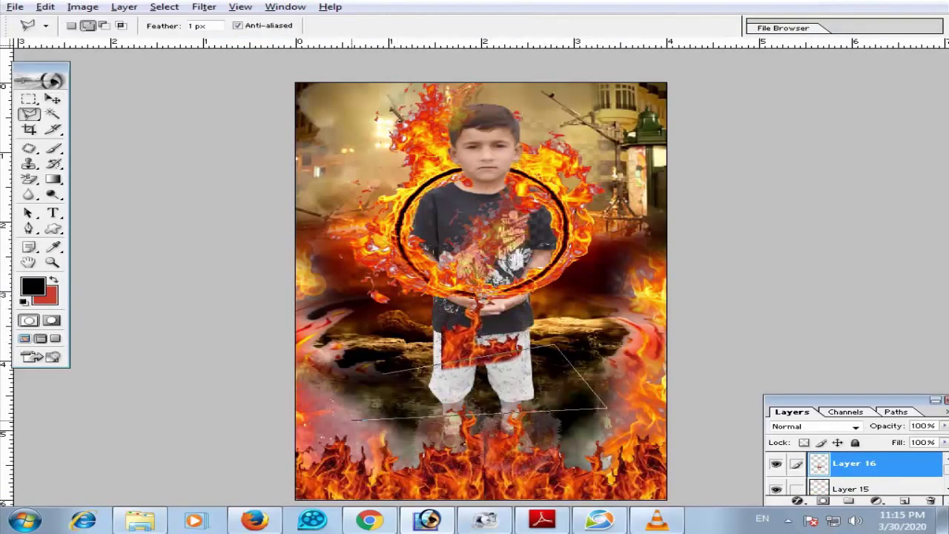
{"action": "key", "text": "ctrl+alt+d"}
{"action": "type", "text": "20"}
{"action": "key", "text": "Return"}
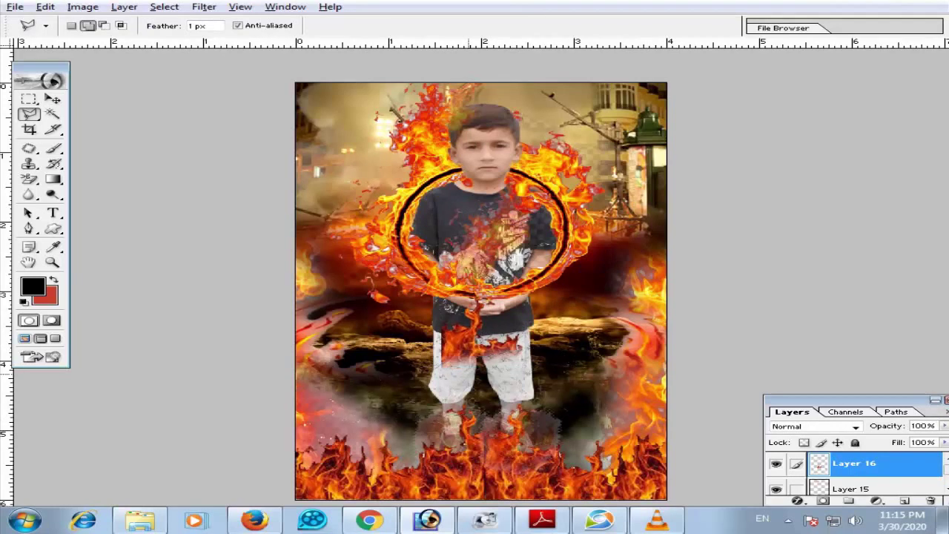
{"action": "key", "text": "ctrl+alt+d"}
{"action": "key", "text": "Return"}
{"action": "key", "text": "Delete"}
{"action": "key", "text": "ctrl+d"}
Move the softened flame down onto the boy's shorts
{"action": "key", "text": "v"}
{"action": "left_click_drag", "start_coordinate": [466, 350], "coordinate": [470, 384]}
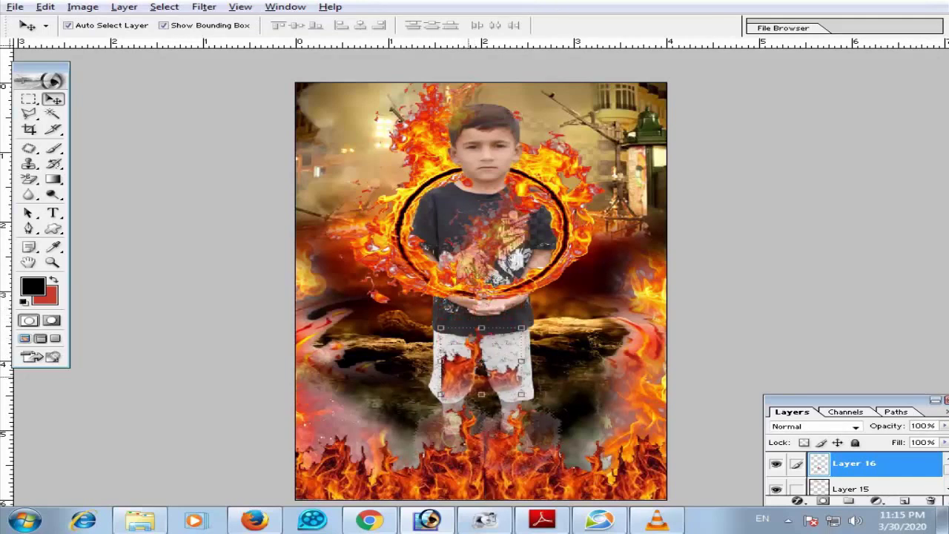
{"action": "key", "text": "ctrl+plus"}
Save the layered composition as a Photoshop file named 00 in New folder (3)
{"action": "key", "text": "s"}
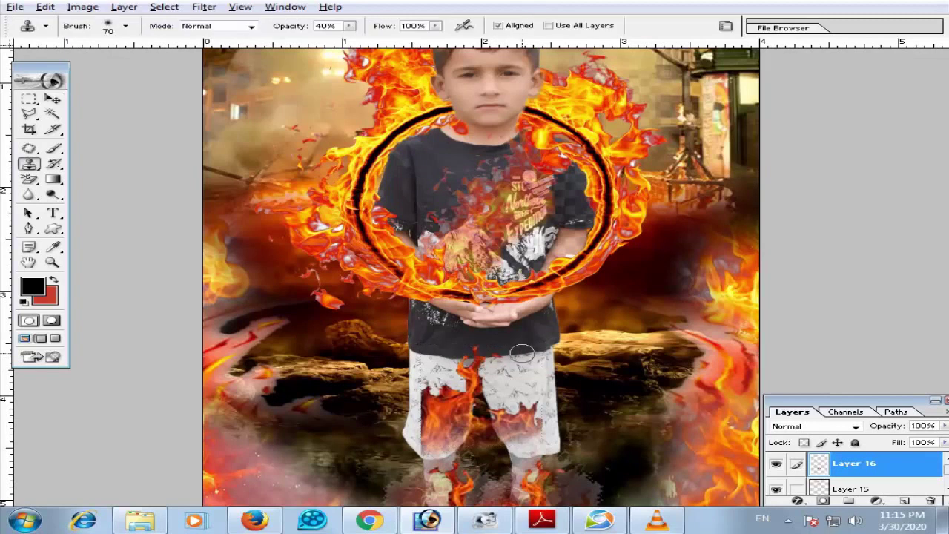
{"action": "key", "text": "ctrl+shift+s"}
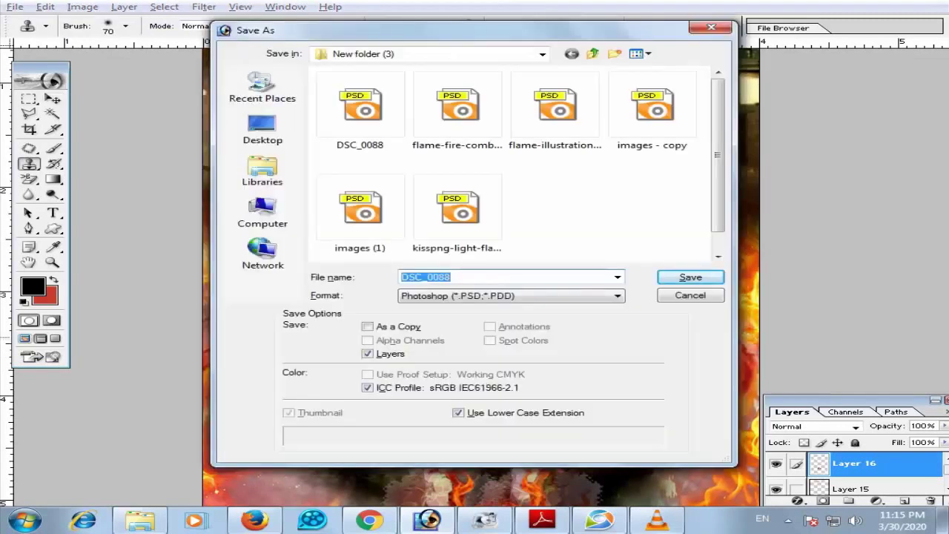
{"action": "type", "text": "000"}
{"action": "key", "text": "BackSpace"}
{"action": "key", "text": "Return"}
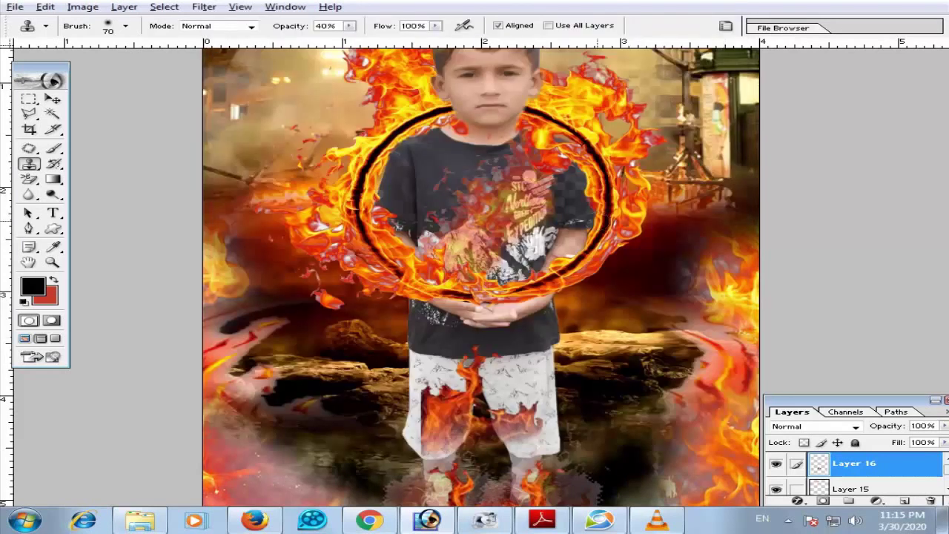
Save a JPEG copy as 00, replacing the existing file and accepting the JPEG options
{"action": "key", "text": "ctrl+shift+s"}
{"action": "key", "text": "Tab"}
{"action": "key", "text": "j"}
{"action": "left_click", "coordinate": [360, 104]}
{"action": "key", "text": "Return"}
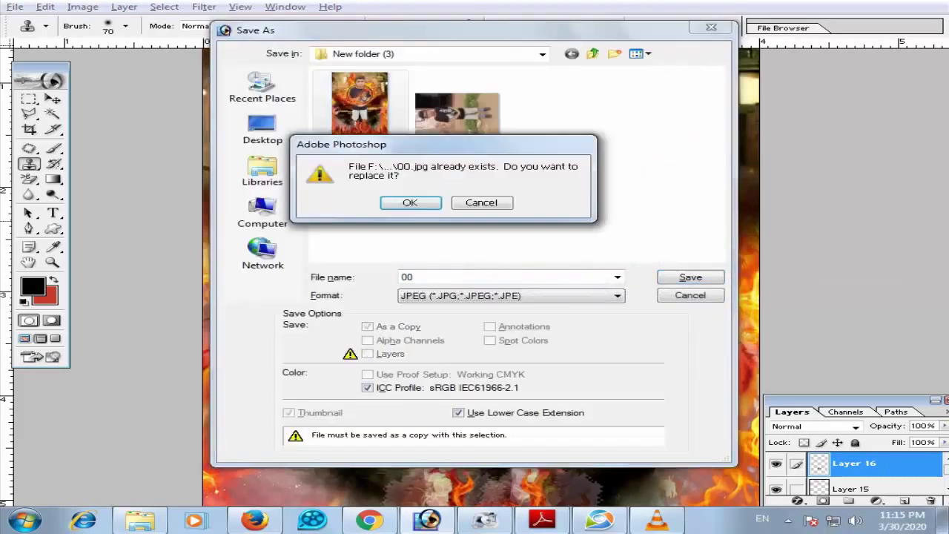
{"action": "left_click", "coordinate": [410, 202]}
{"action": "left_click", "coordinate": [607, 166]}
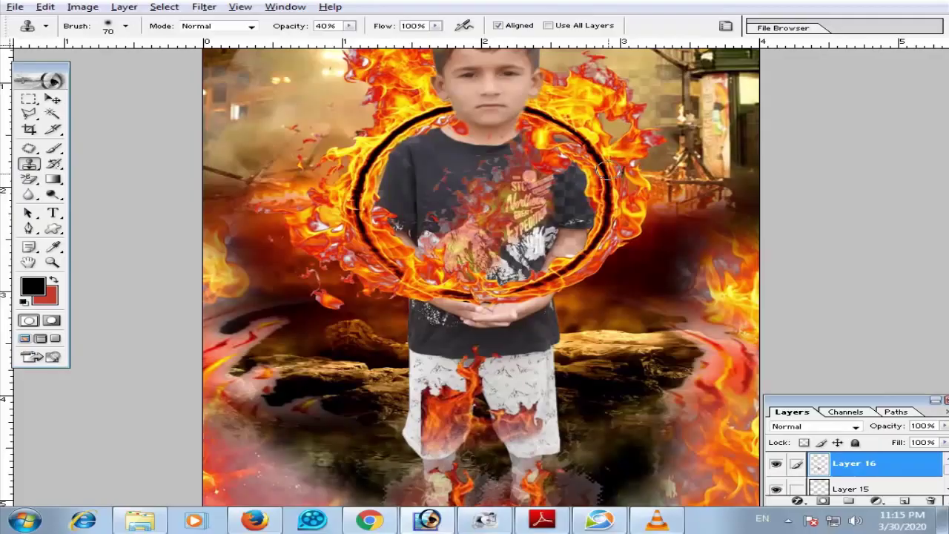
Switch to the Windows Explorer folder and open the saved 00 JPEG for viewing
{"action": "key", "text": "super+d"}
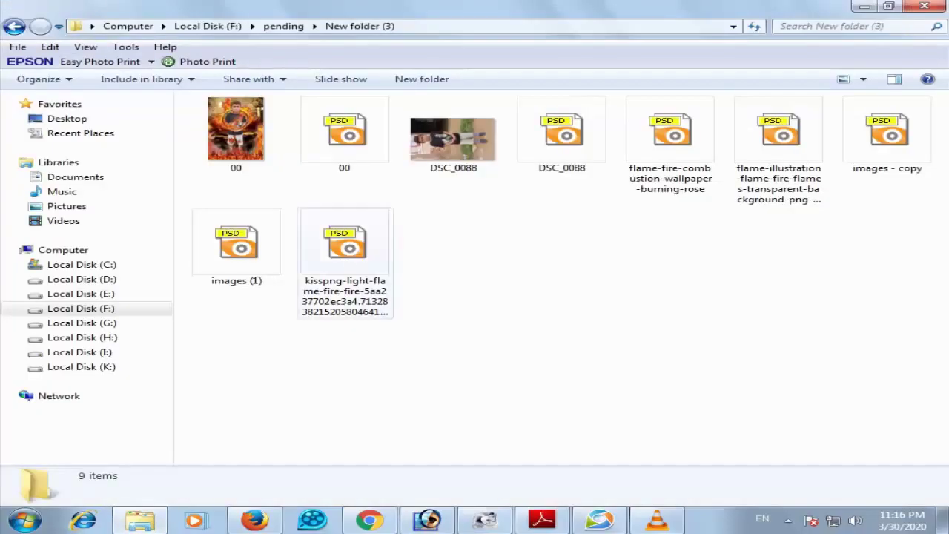
{"action": "double_click", "coordinate": [239, 132]}
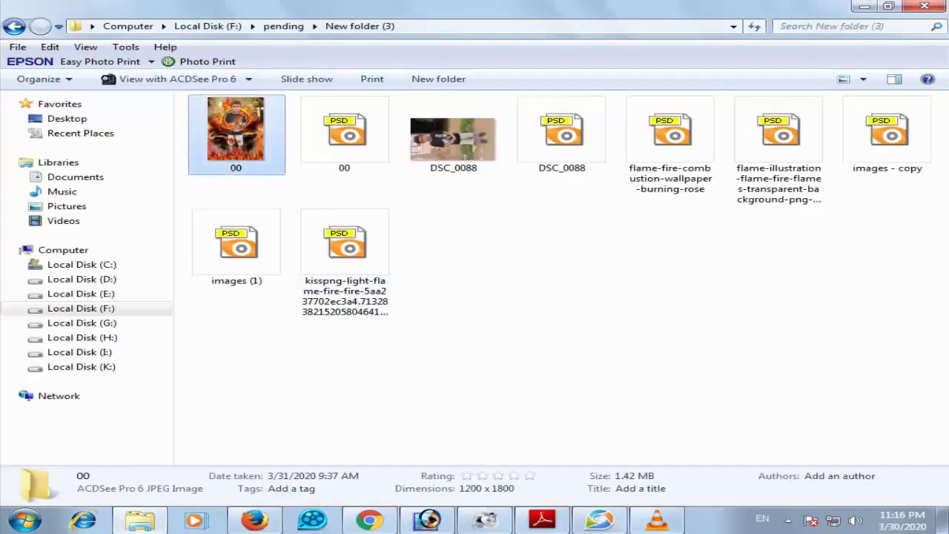